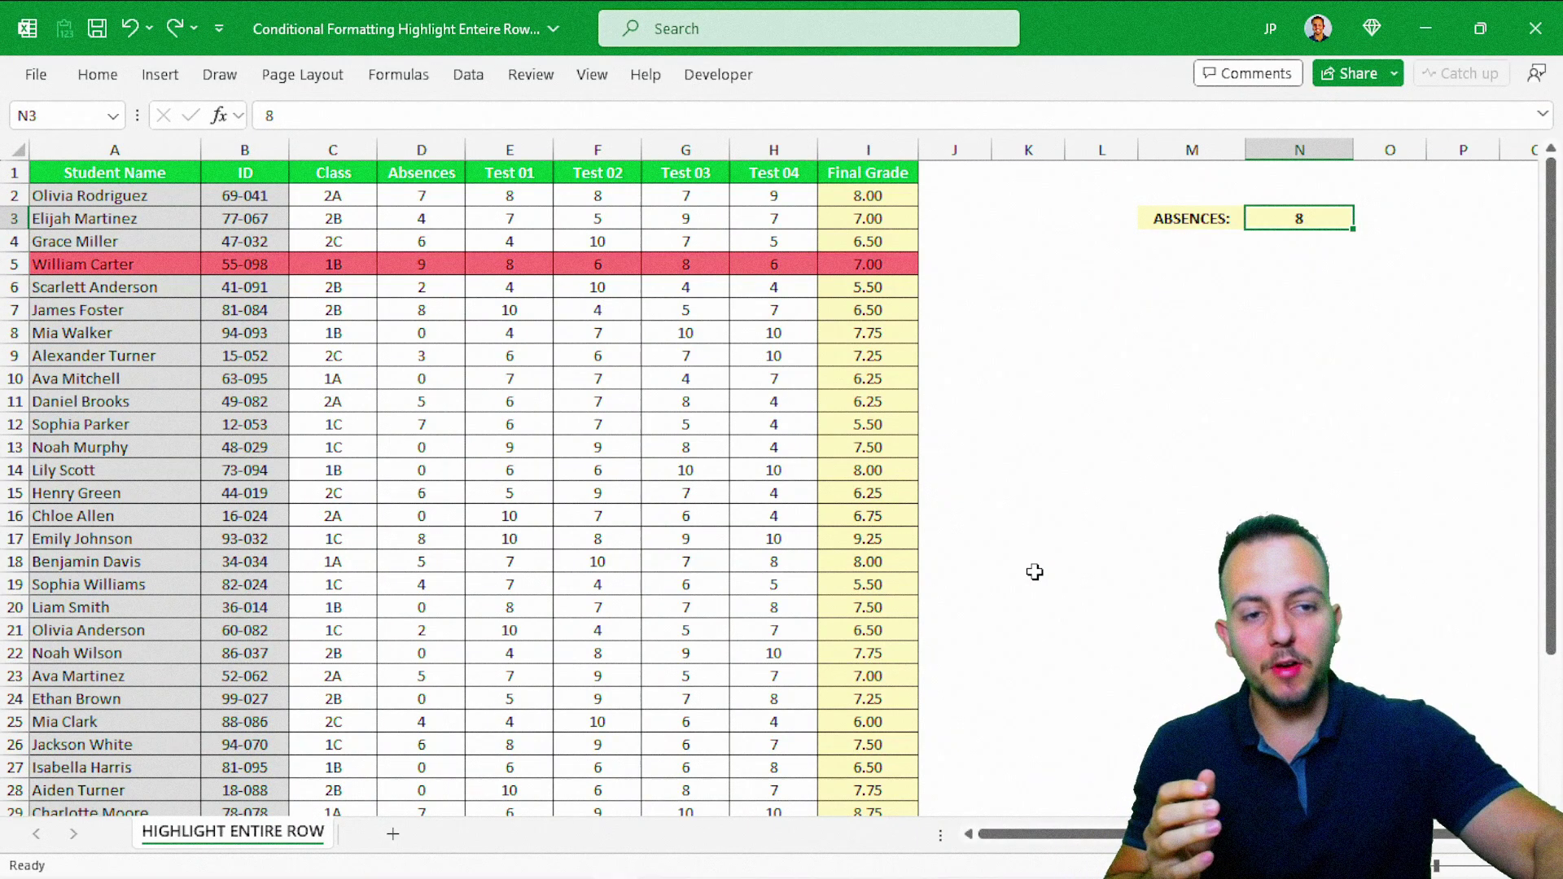
# - Enter 7 and then 6 as the absence threshold in N3, and scroll through the table
pyautogui.press('Return')
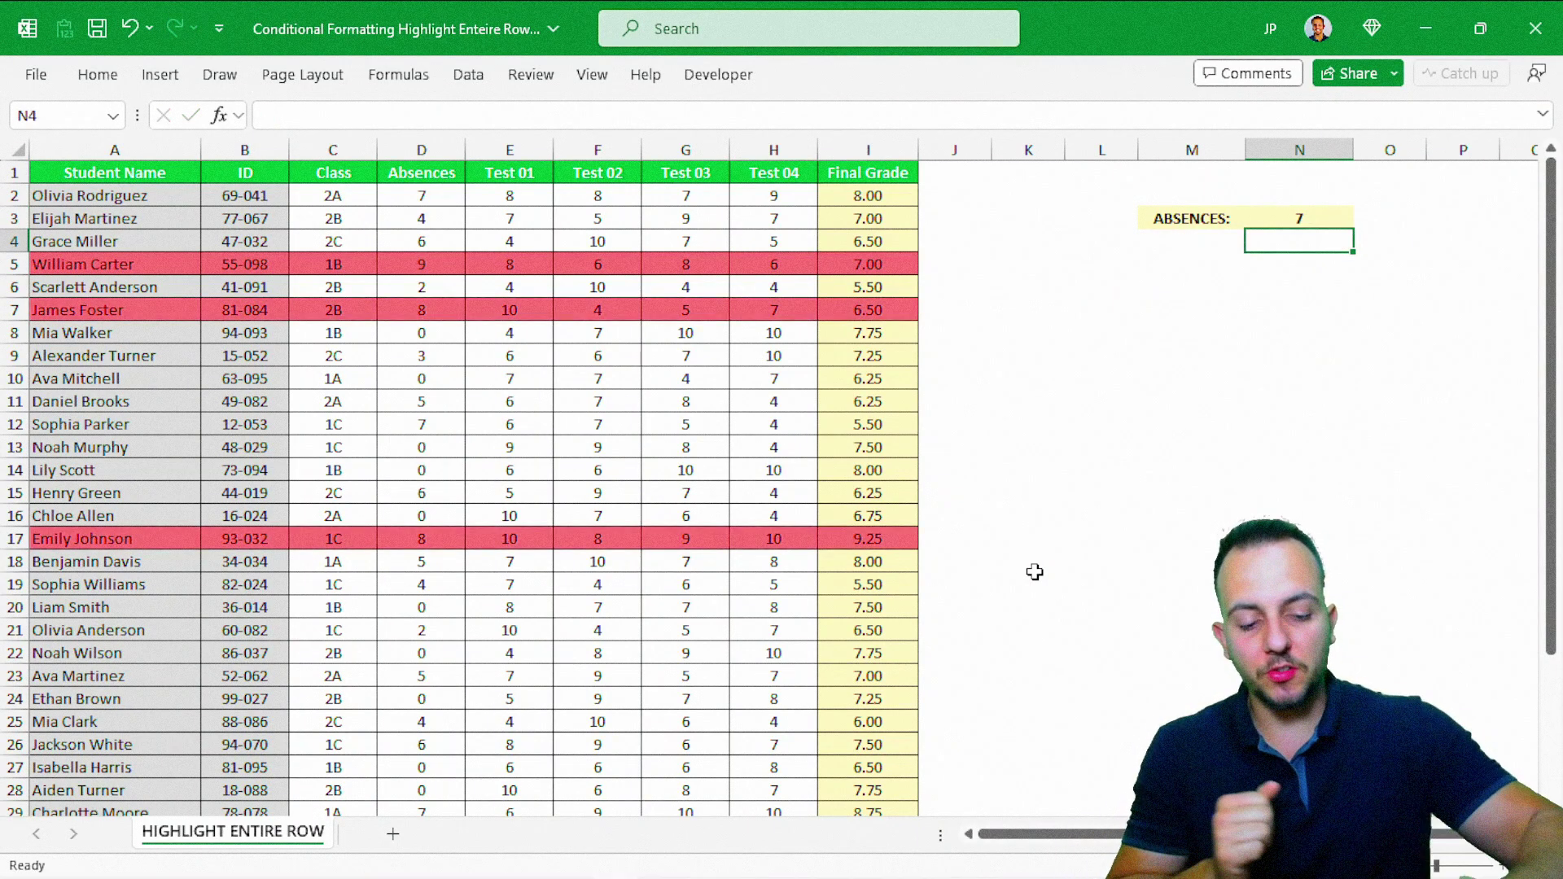
pyautogui.press('Up')
pyautogui.write('6')
pyautogui.hotkey('ctrl', 'Return')
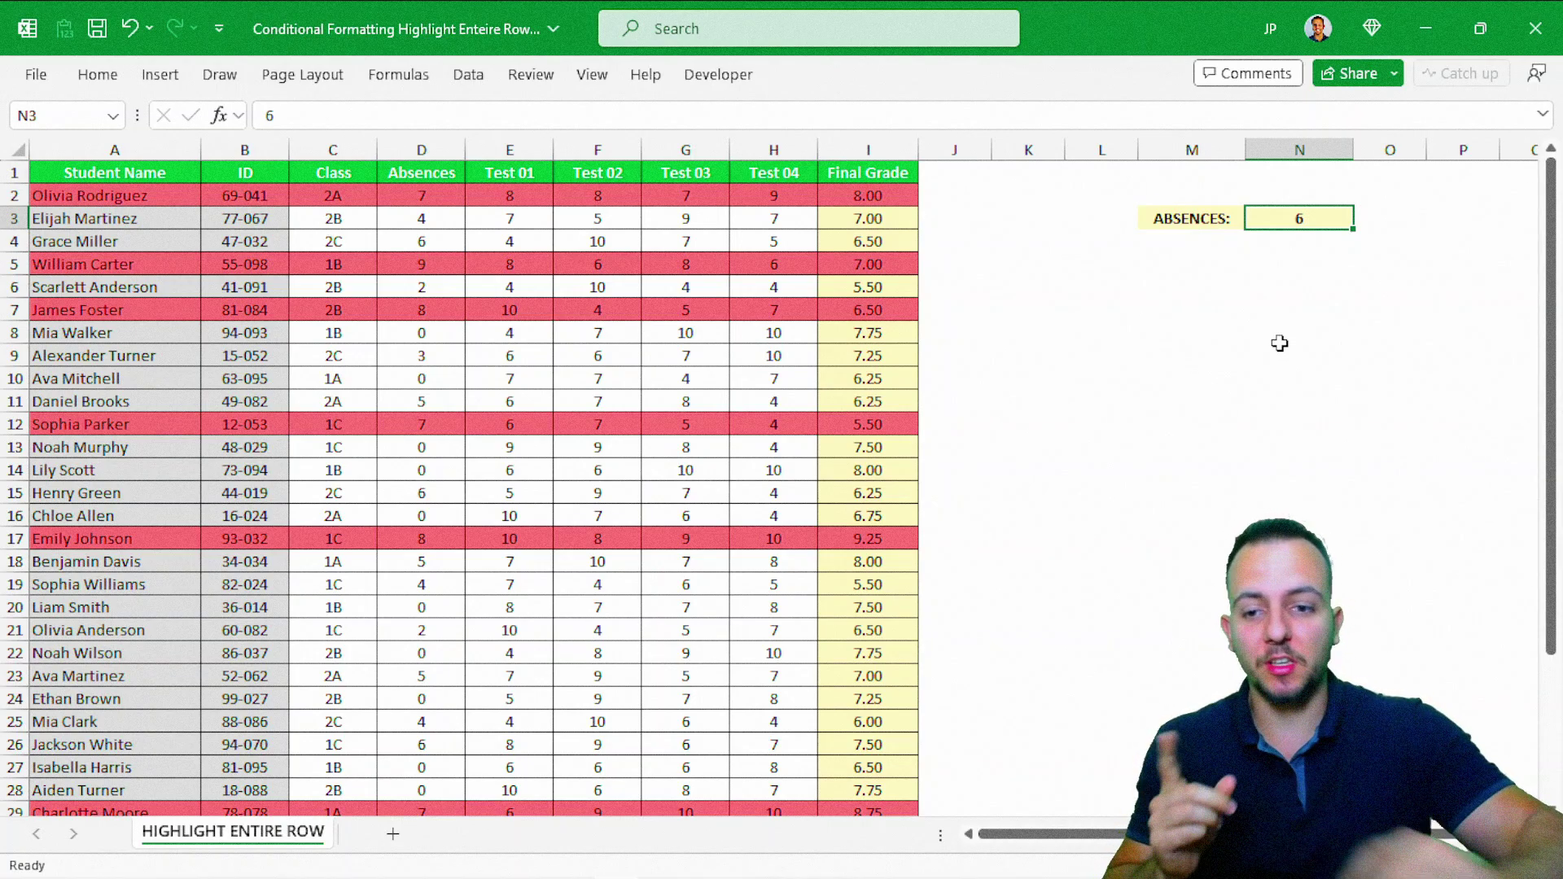
pyautogui.scroll(-5, 1076, 477)
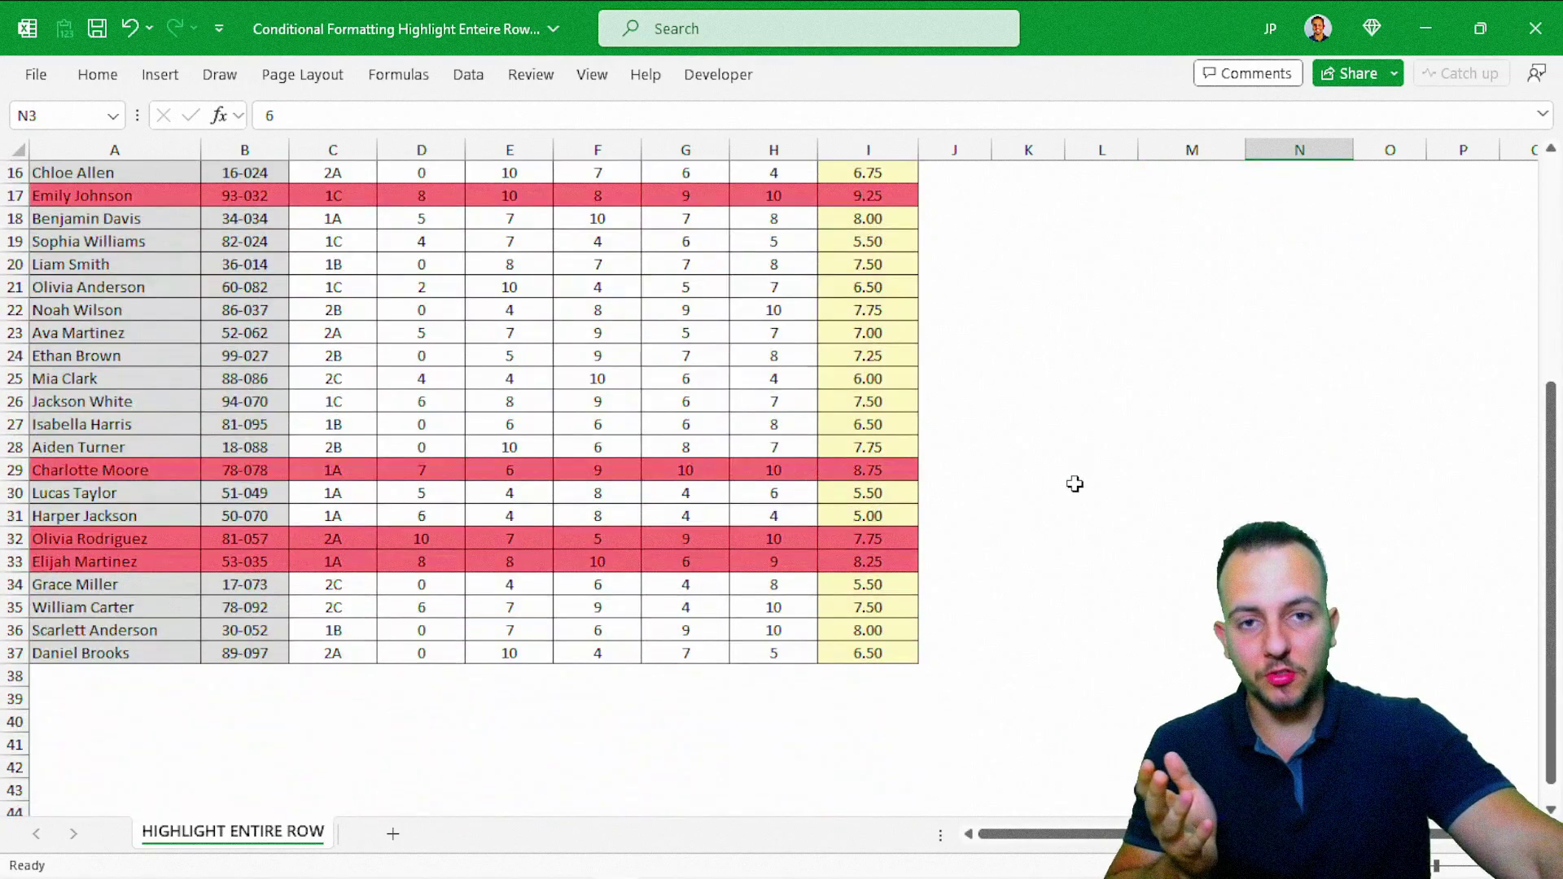
pyautogui.scroll(5, 1066, 505)
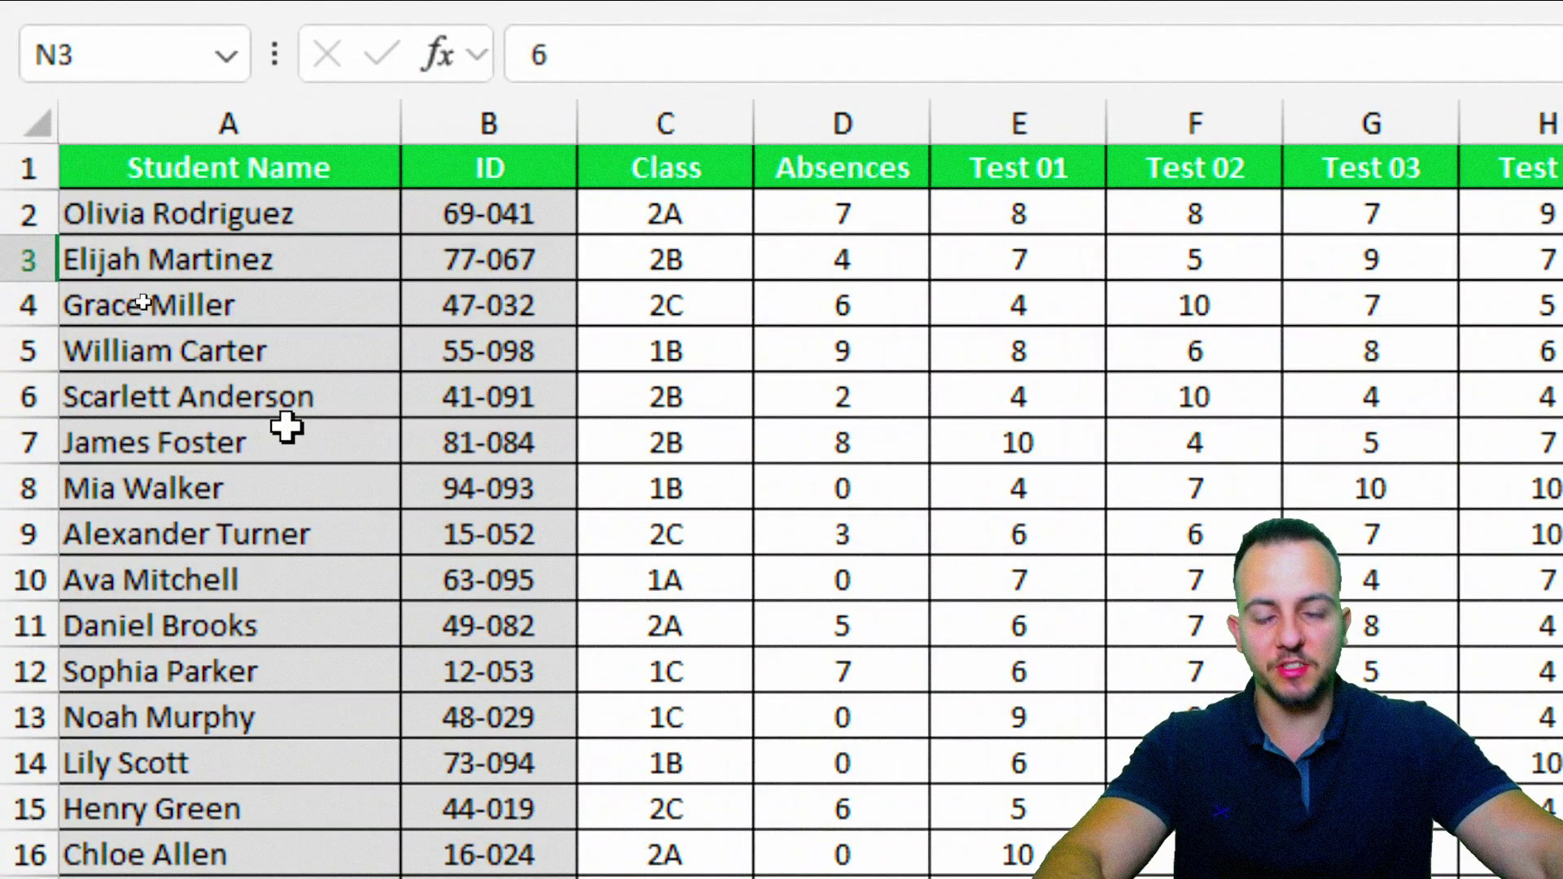
# - Go through Student Name, ID, Class, Absences, Test 01–04 and Final Grade, then threshold cell N3
pyautogui.click(322, 125)
pyautogui.click(506, 125)
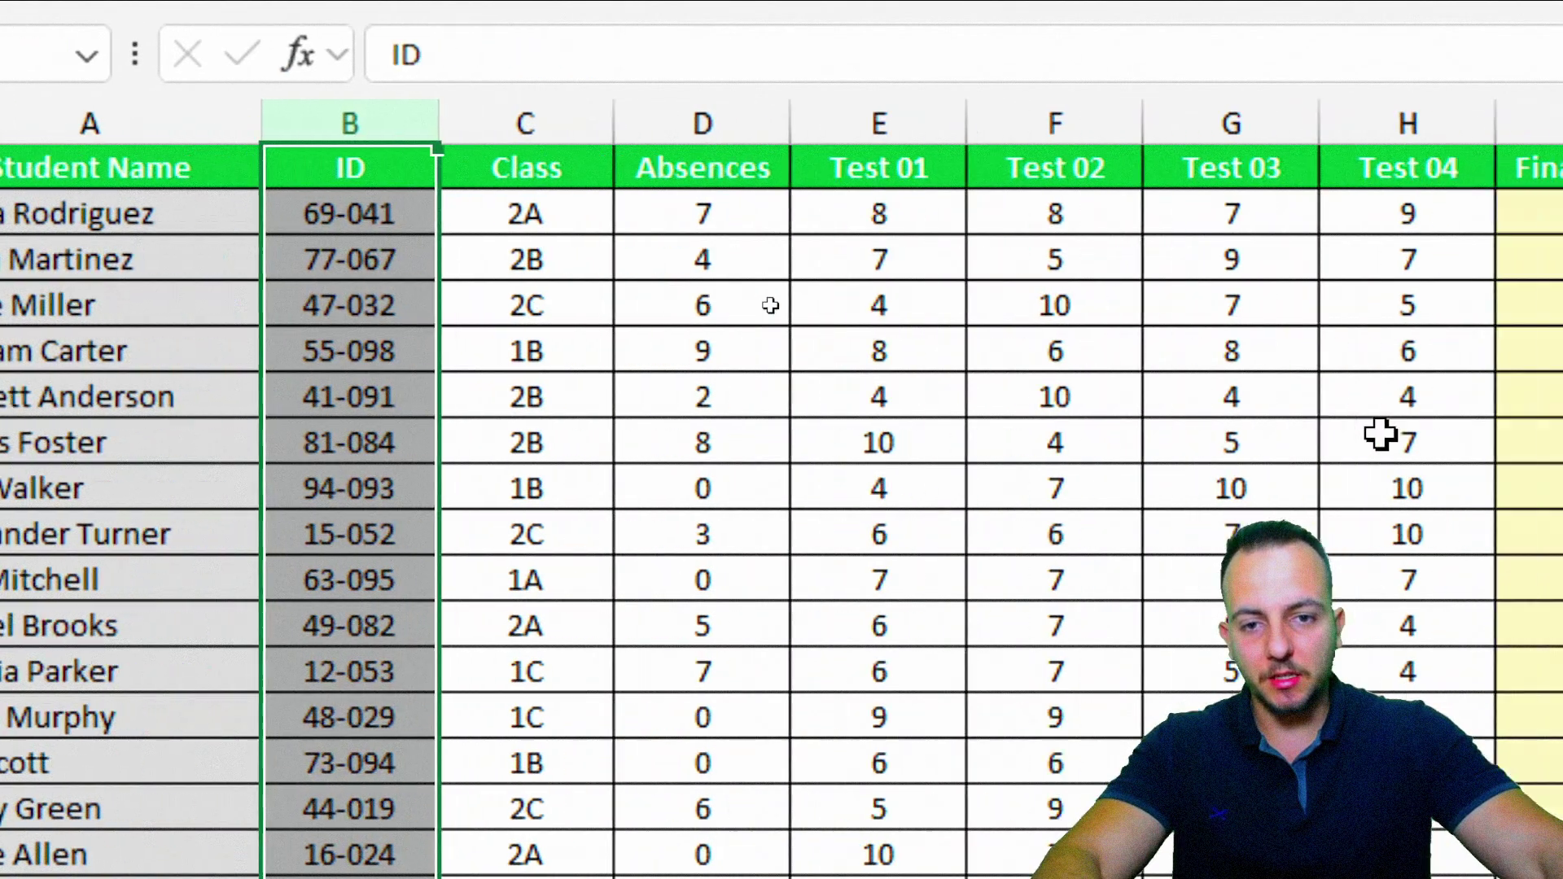
pyautogui.click(491, 106)
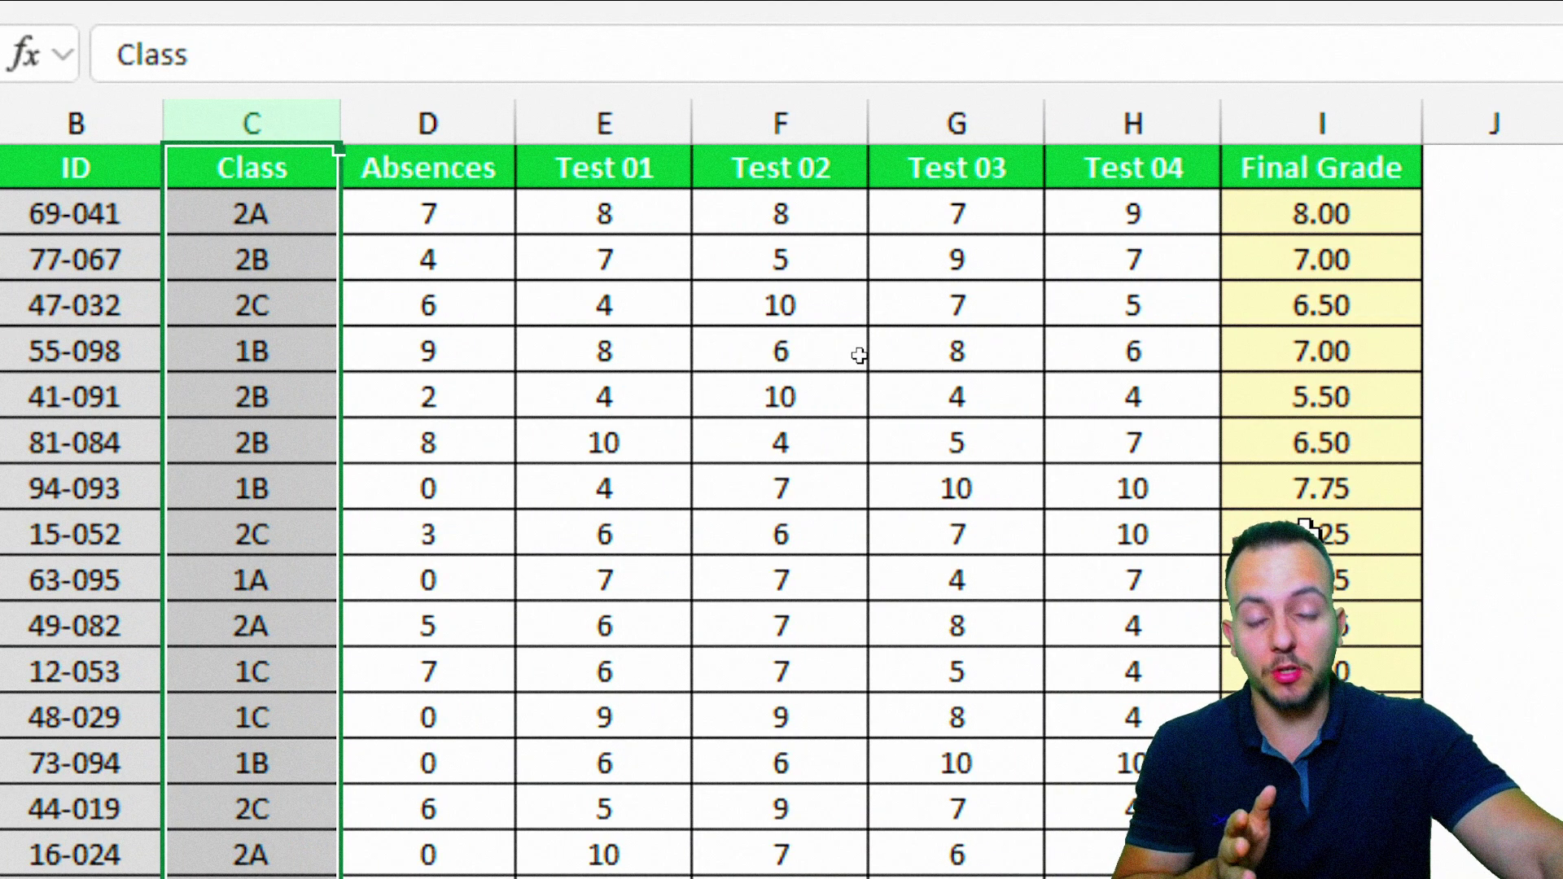
pyautogui.click(454, 120)
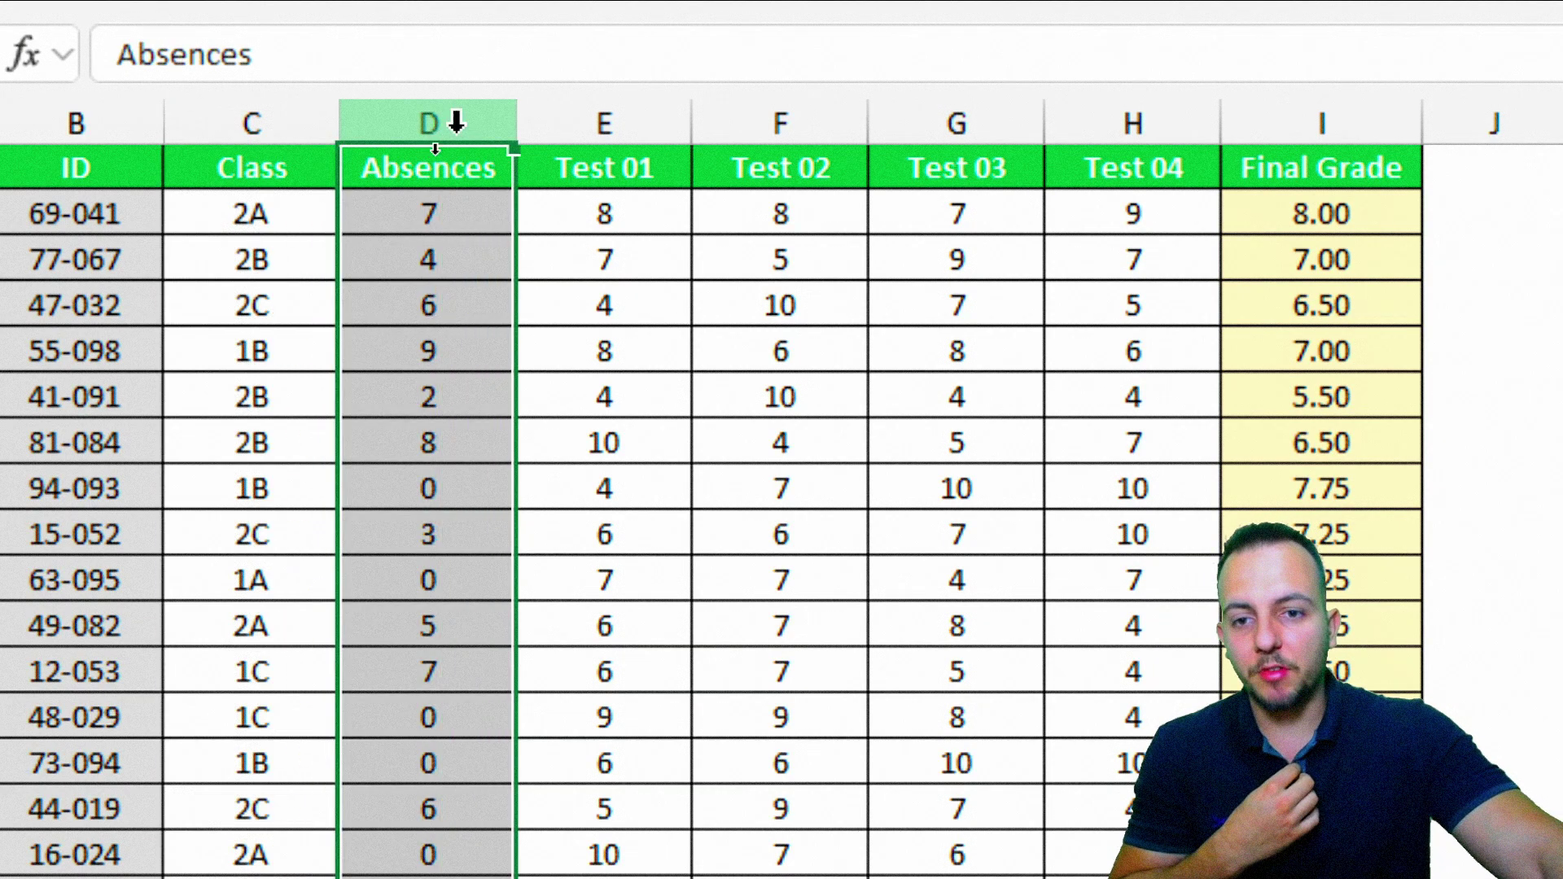
pyautogui.click(593, 120)
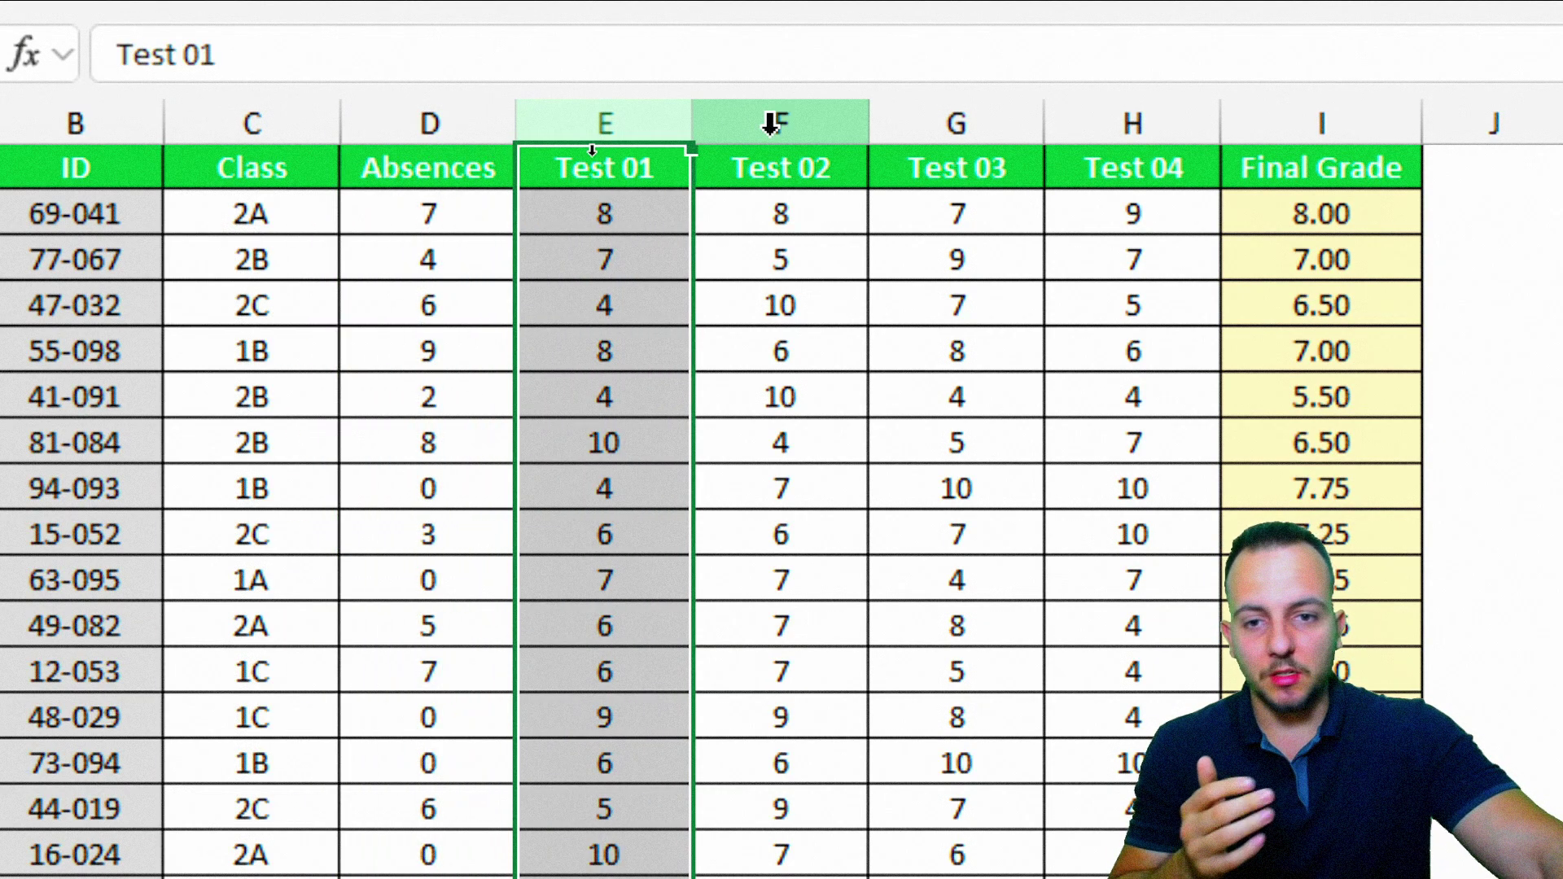
pyautogui.click(771, 122)
pyautogui.click(956, 122)
pyautogui.click(1093, 122)
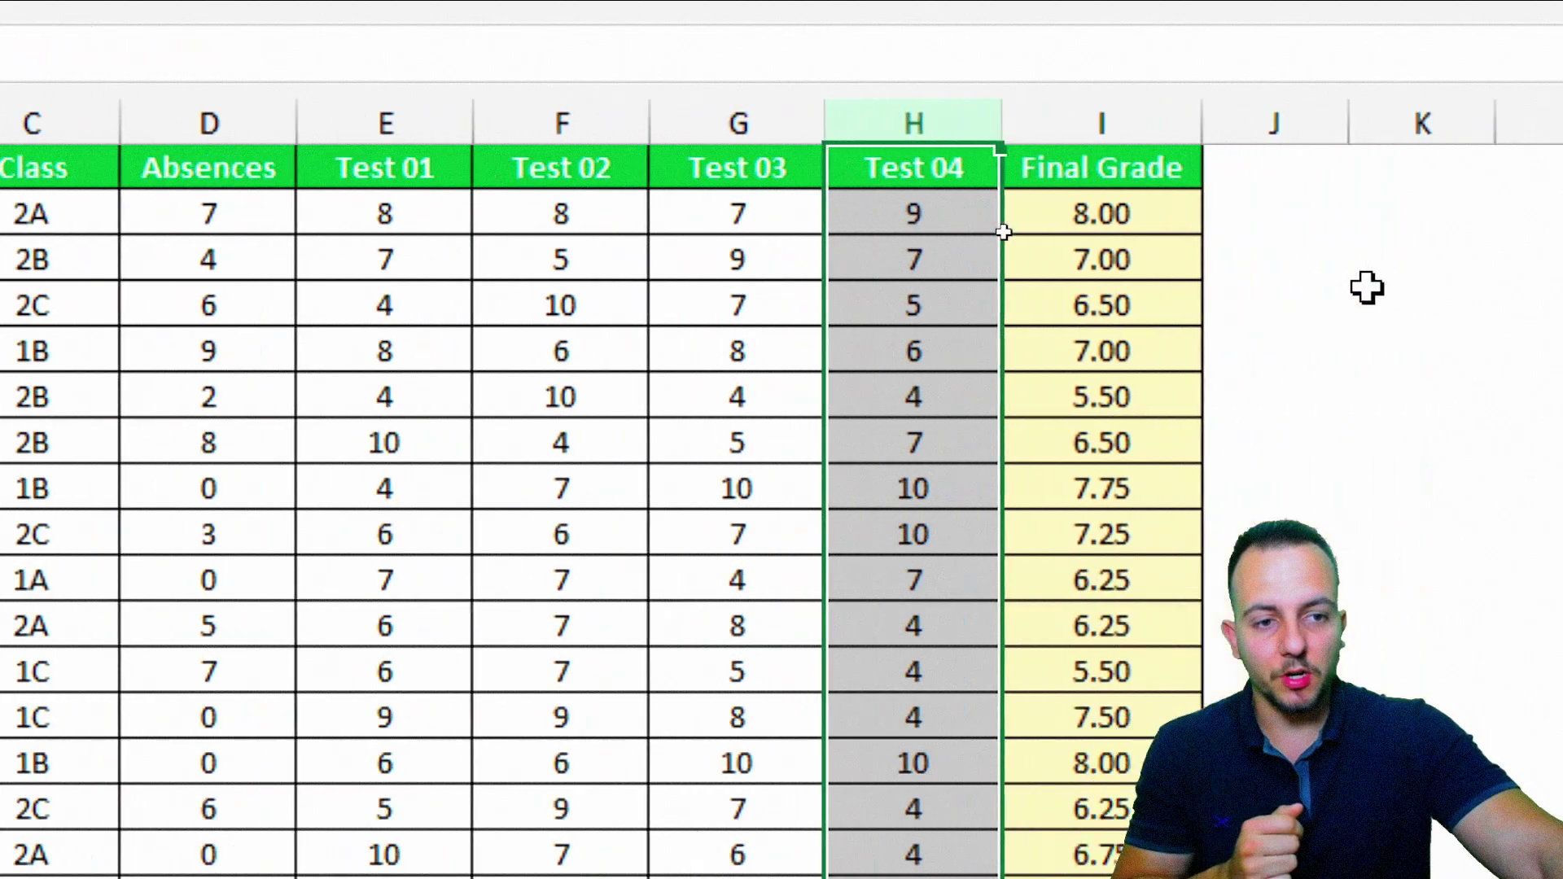
pyautogui.click(994, 104)
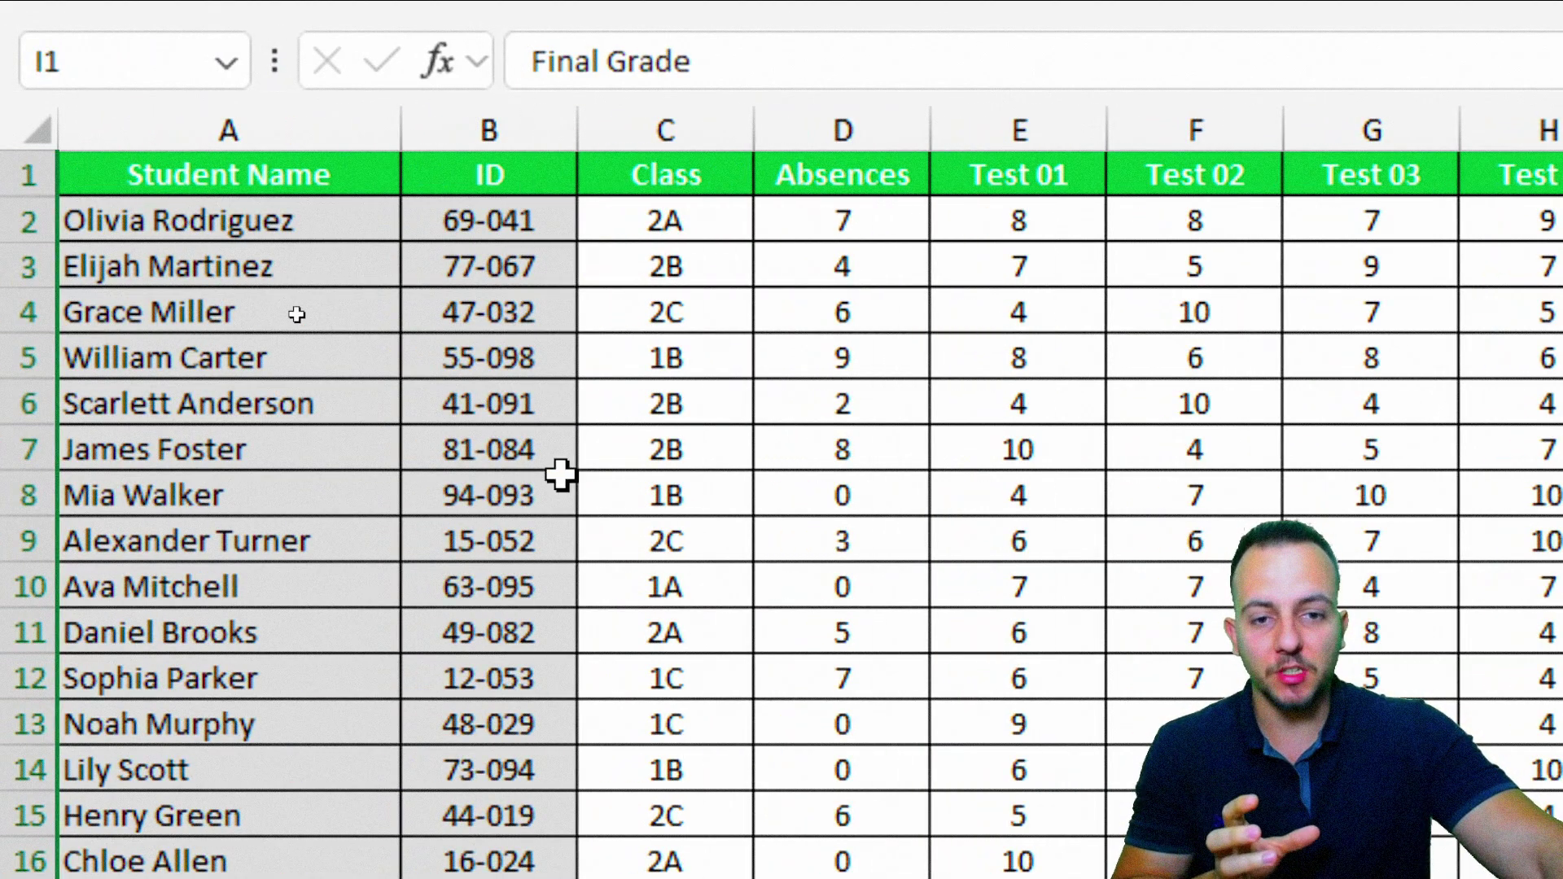
pyautogui.click(872, 130)
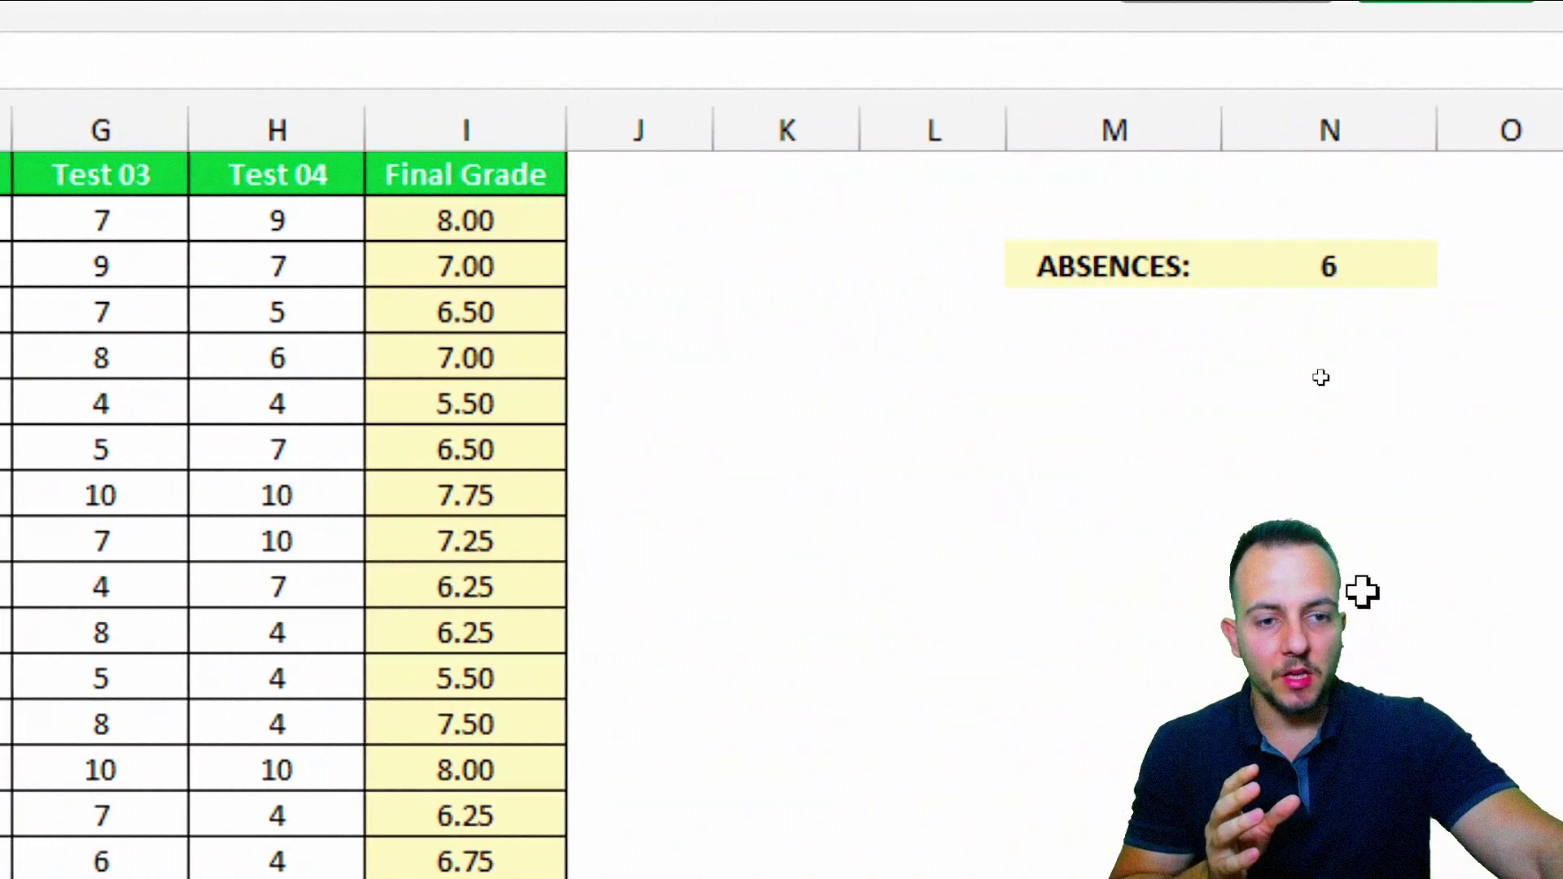
pyautogui.click(1355, 267)
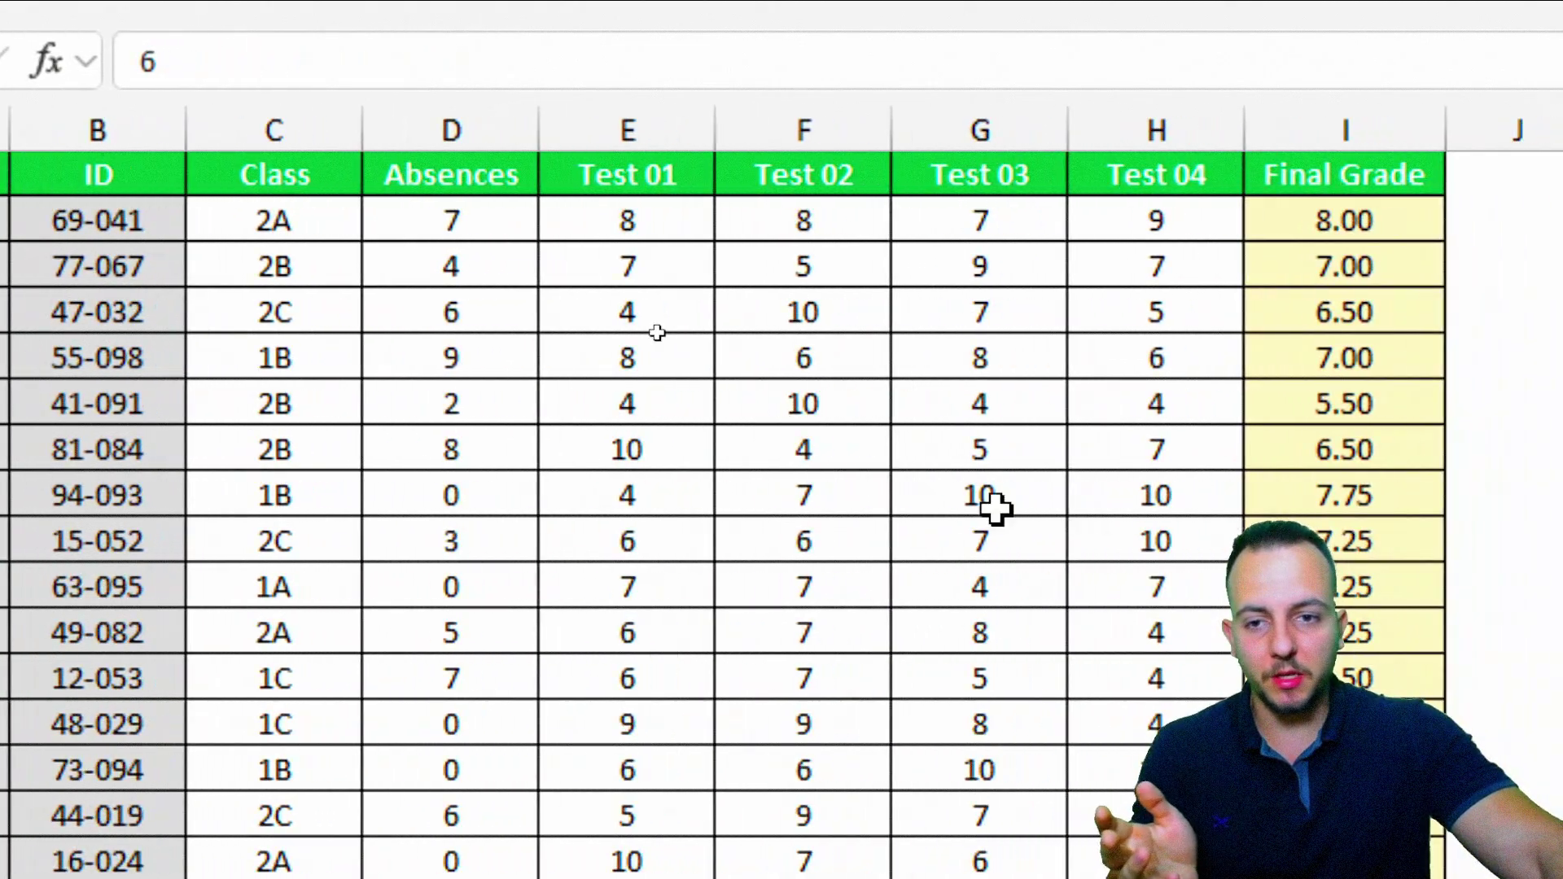
# - Select the Absences values in column D from D2 down to the last student's row
pyautogui.click(447, 127)
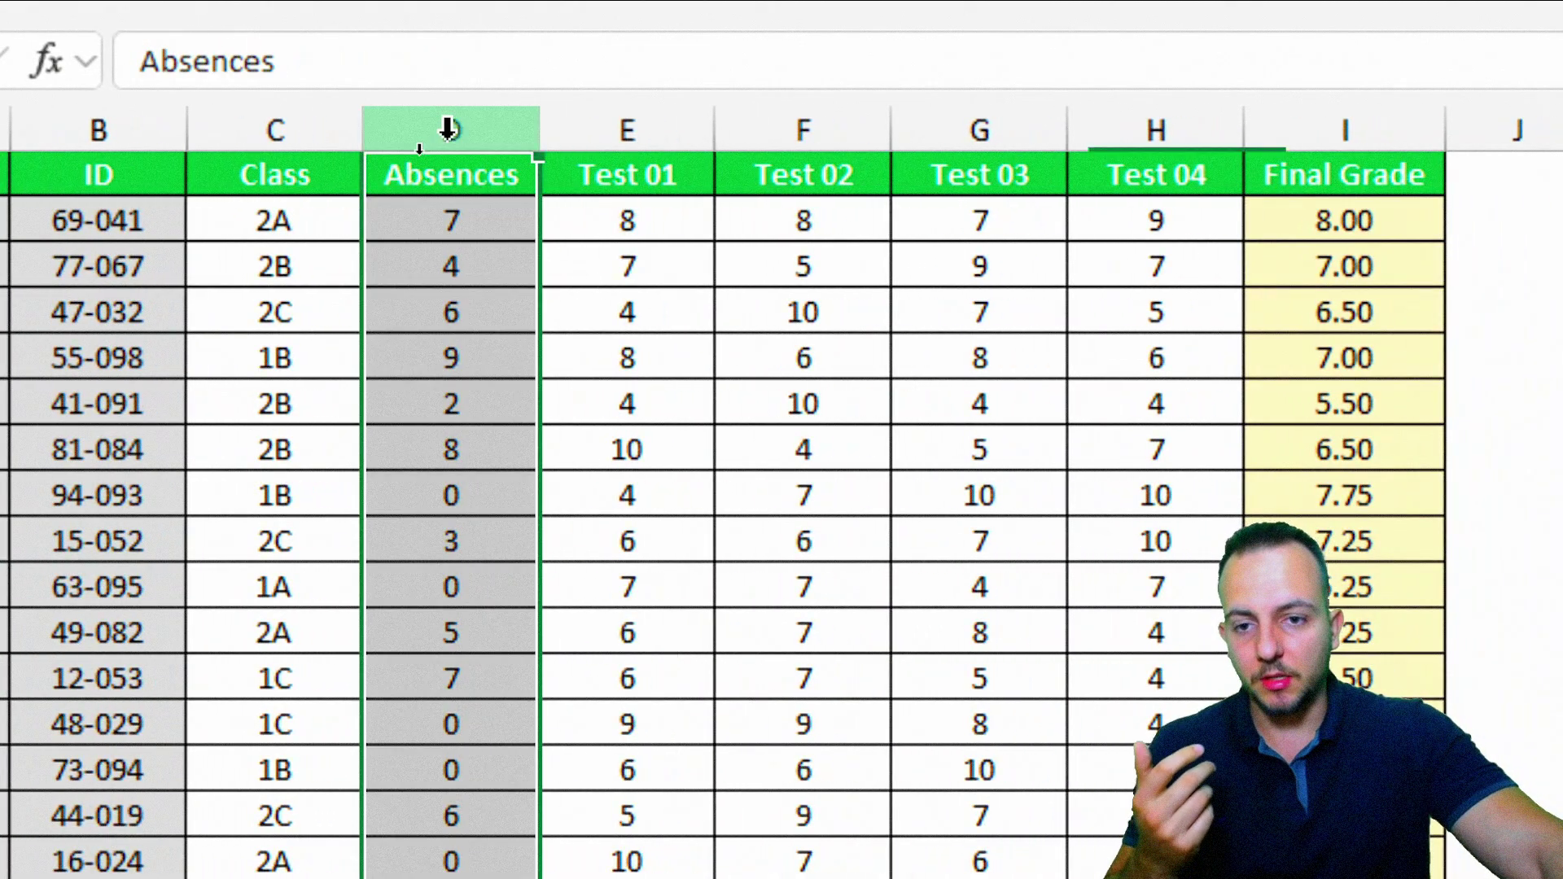
pyautogui.click(643, 129)
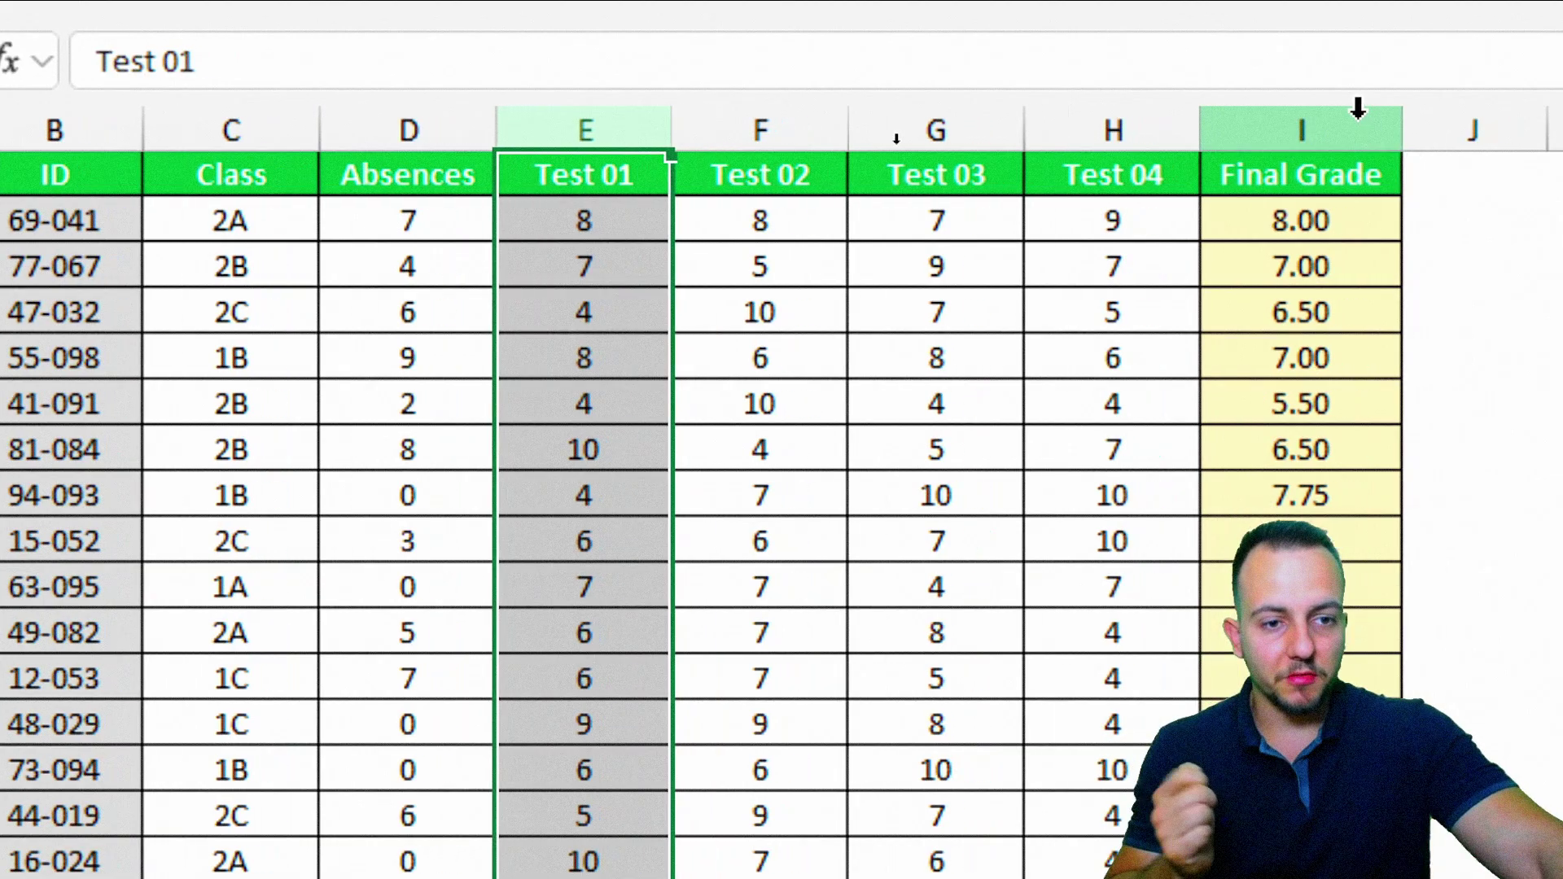
pyautogui.click(1399, 129)
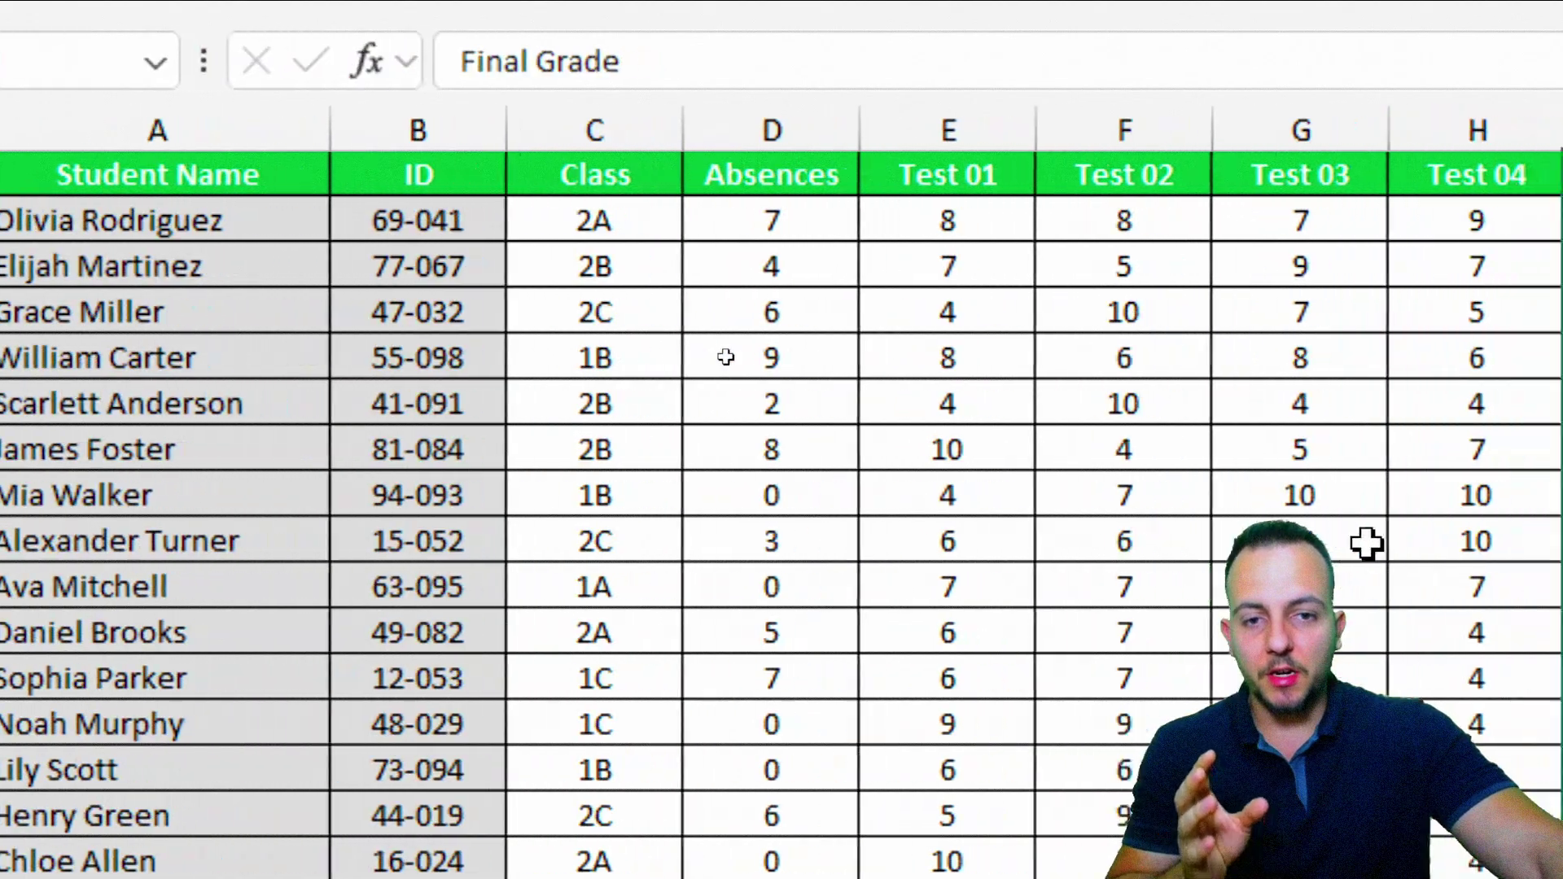
pyautogui.click(445, 236)
pyautogui.moveTo(566, 253); pyautogui.dragTo(540, 521)
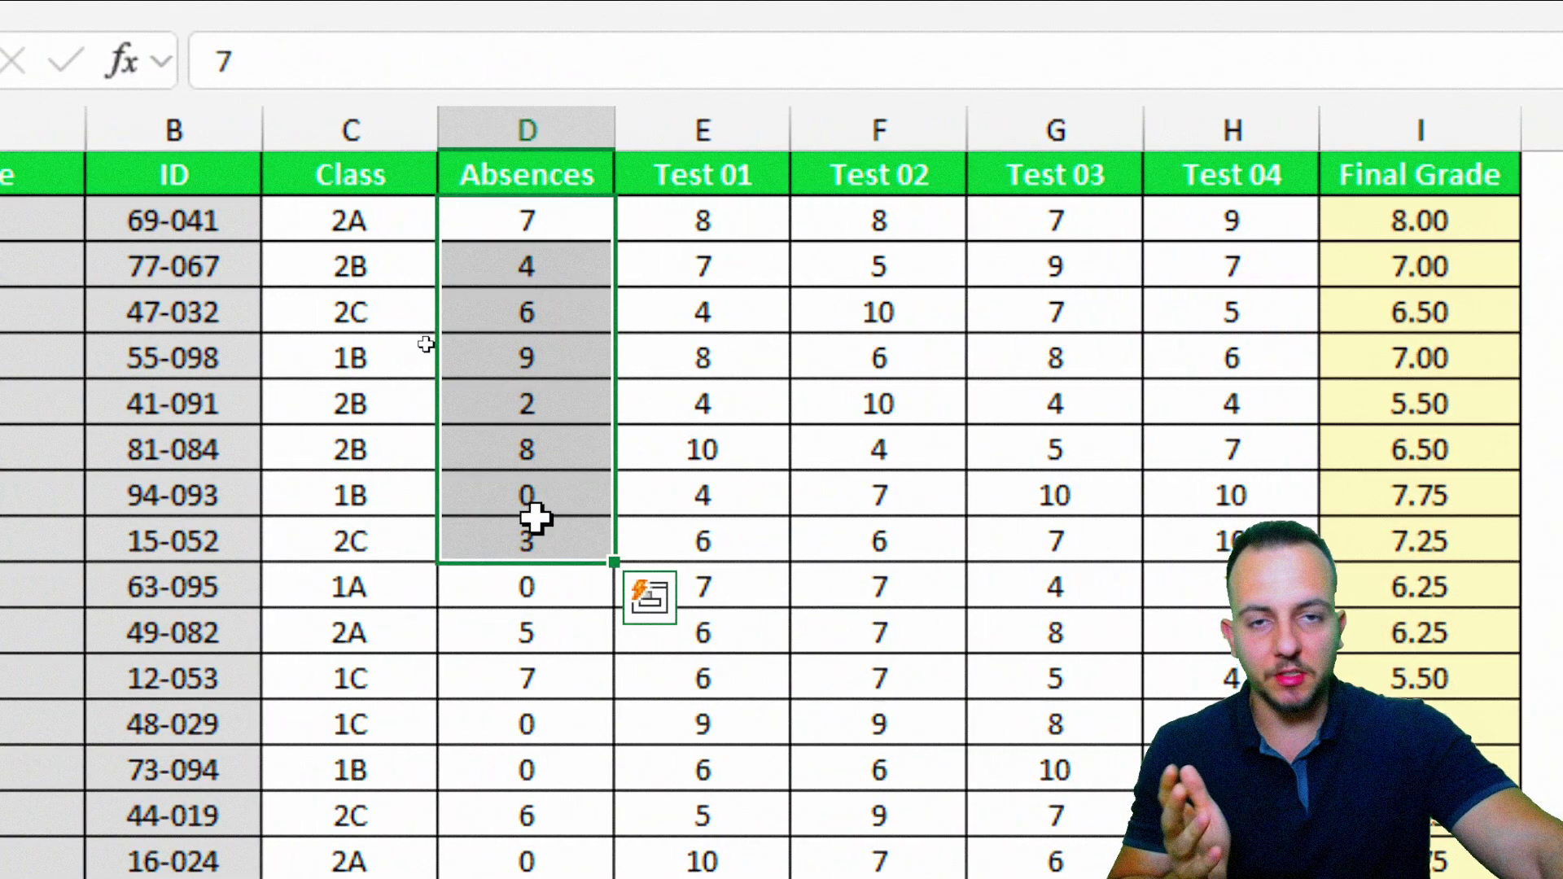
pyautogui.moveTo(557, 241); pyautogui.dragTo(547, 846)
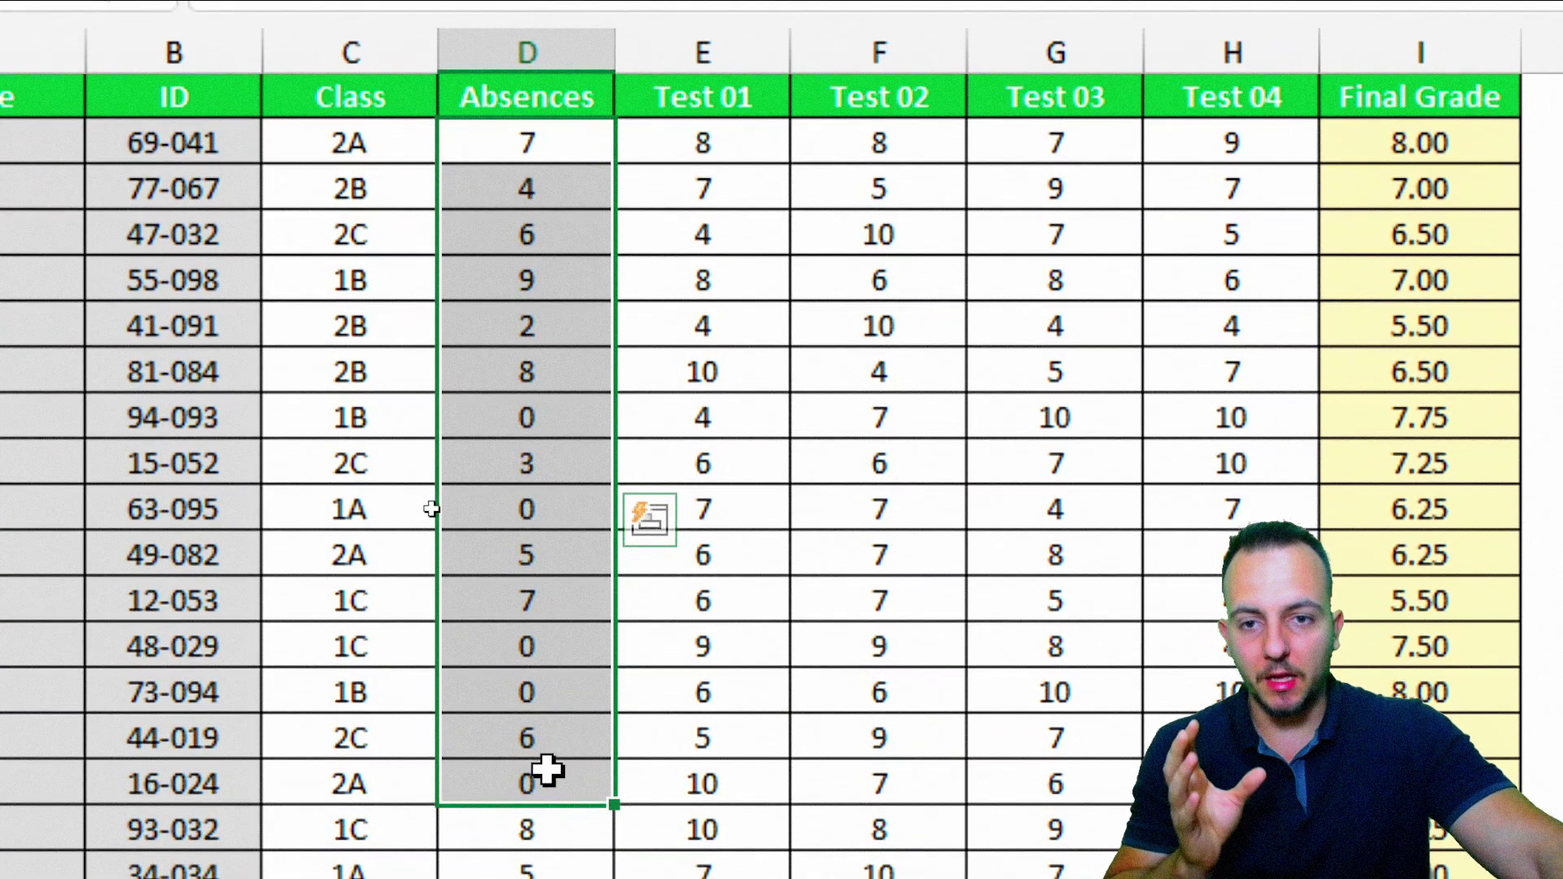
pyautogui.moveTo(547, 771); pyautogui.dragTo(581, 562)
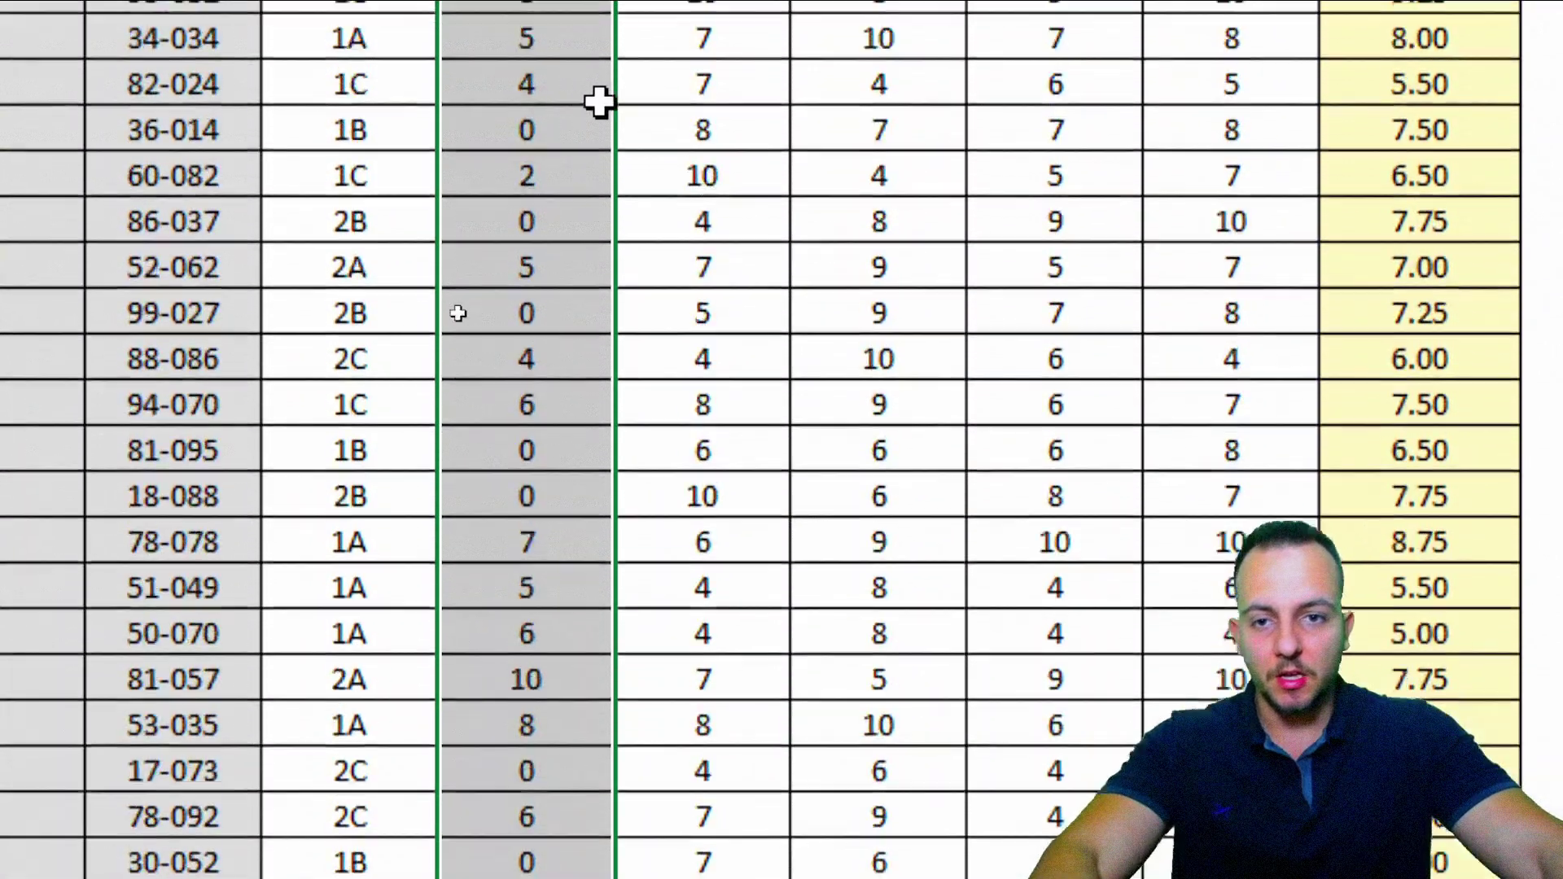
pyautogui.scroll(4, 505, 480)
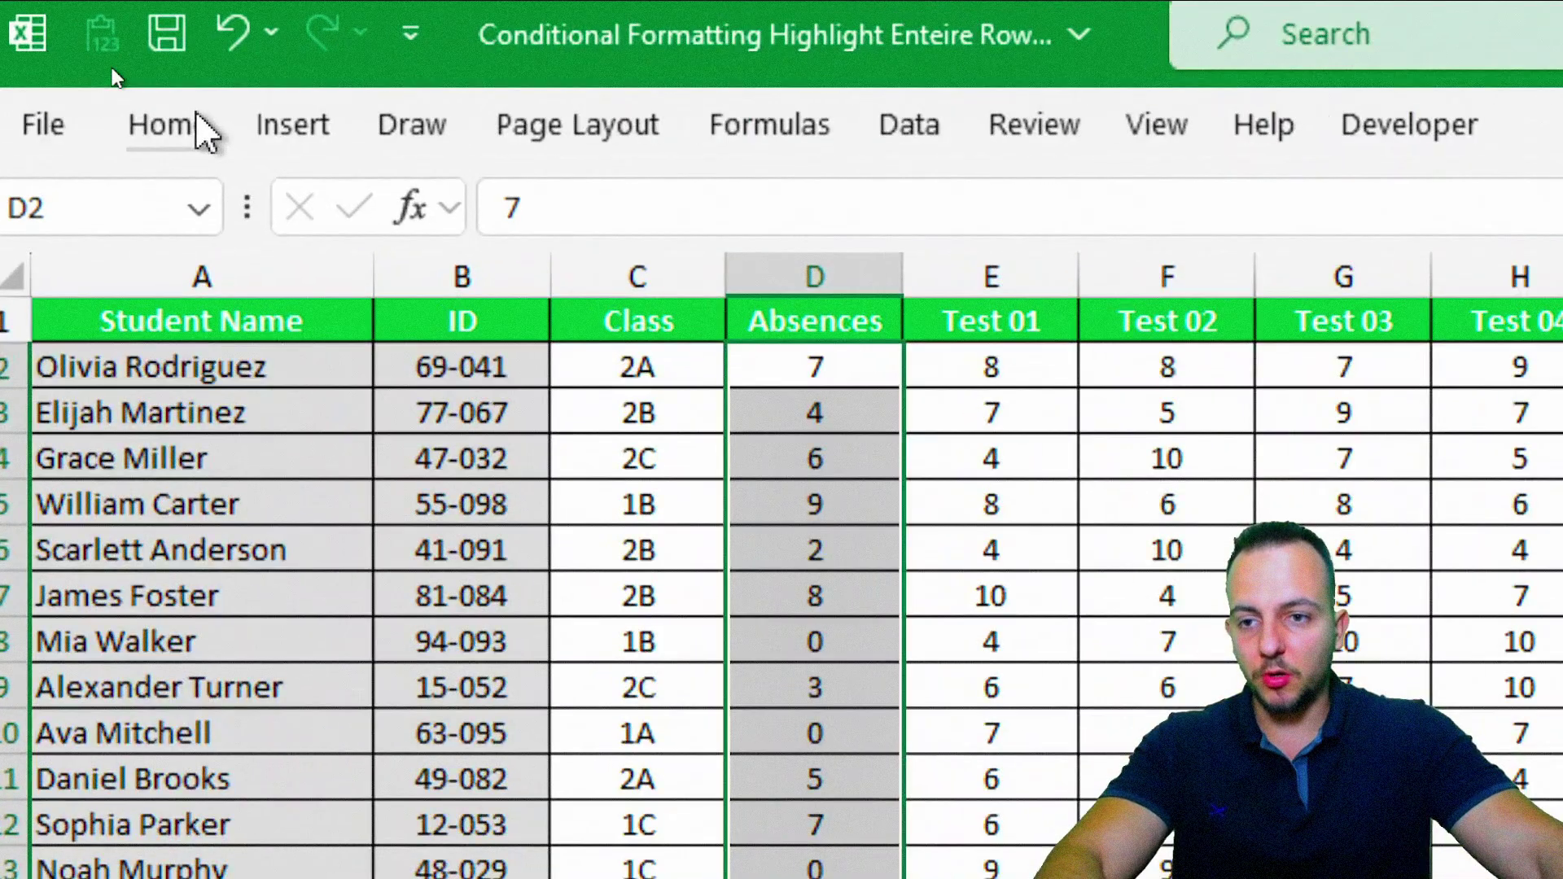
# - Create a new conditional formatting rule using 'Use a formula to determine which cells to format'
pyautogui.click(104, 76)
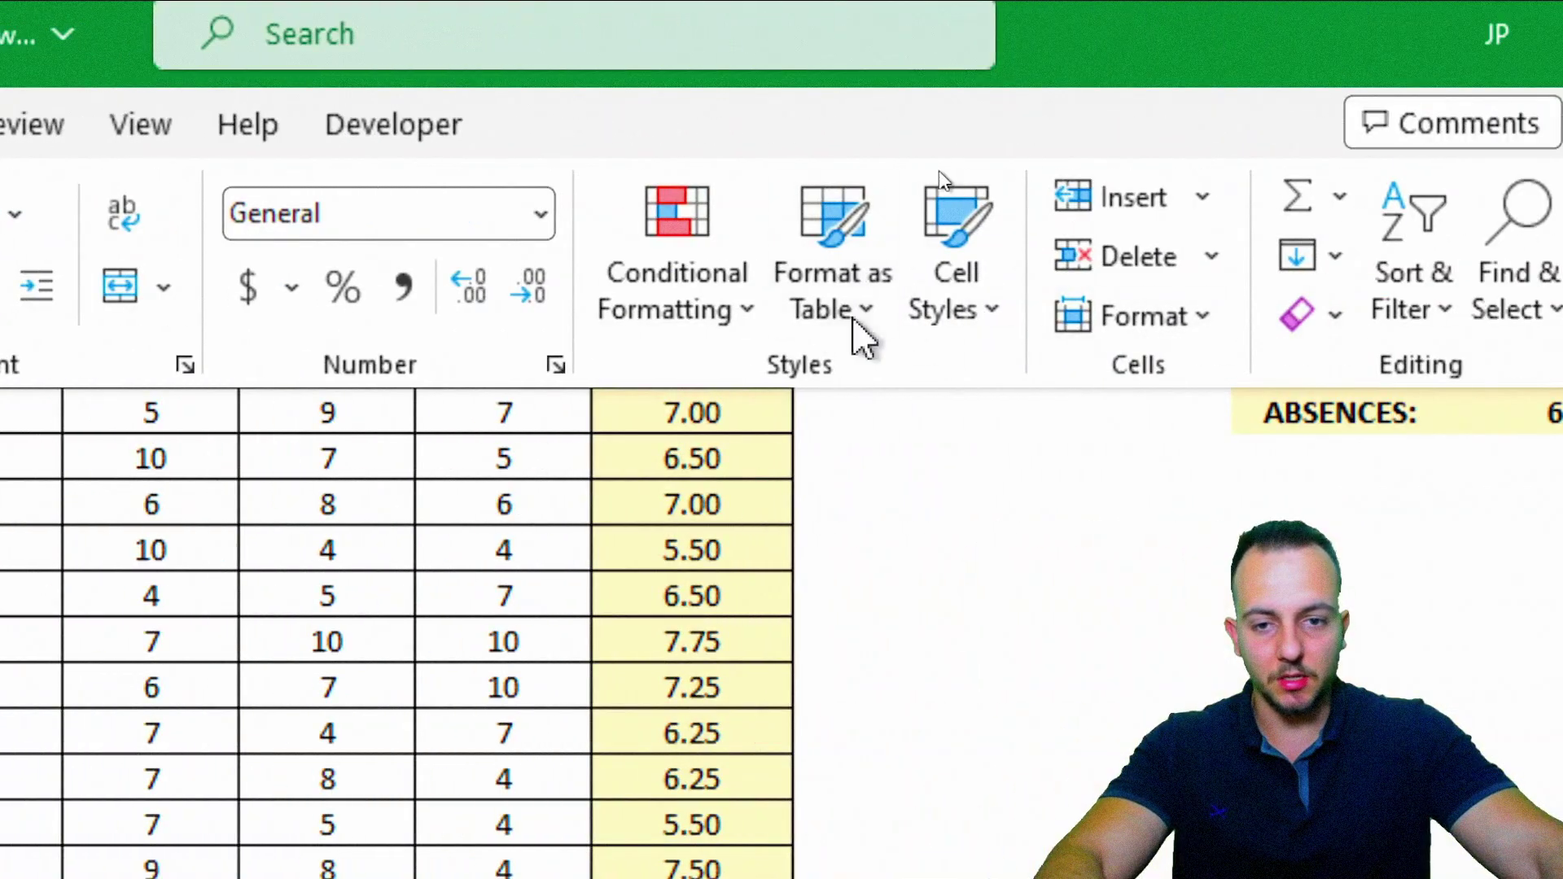
pyautogui.click(712, 326)
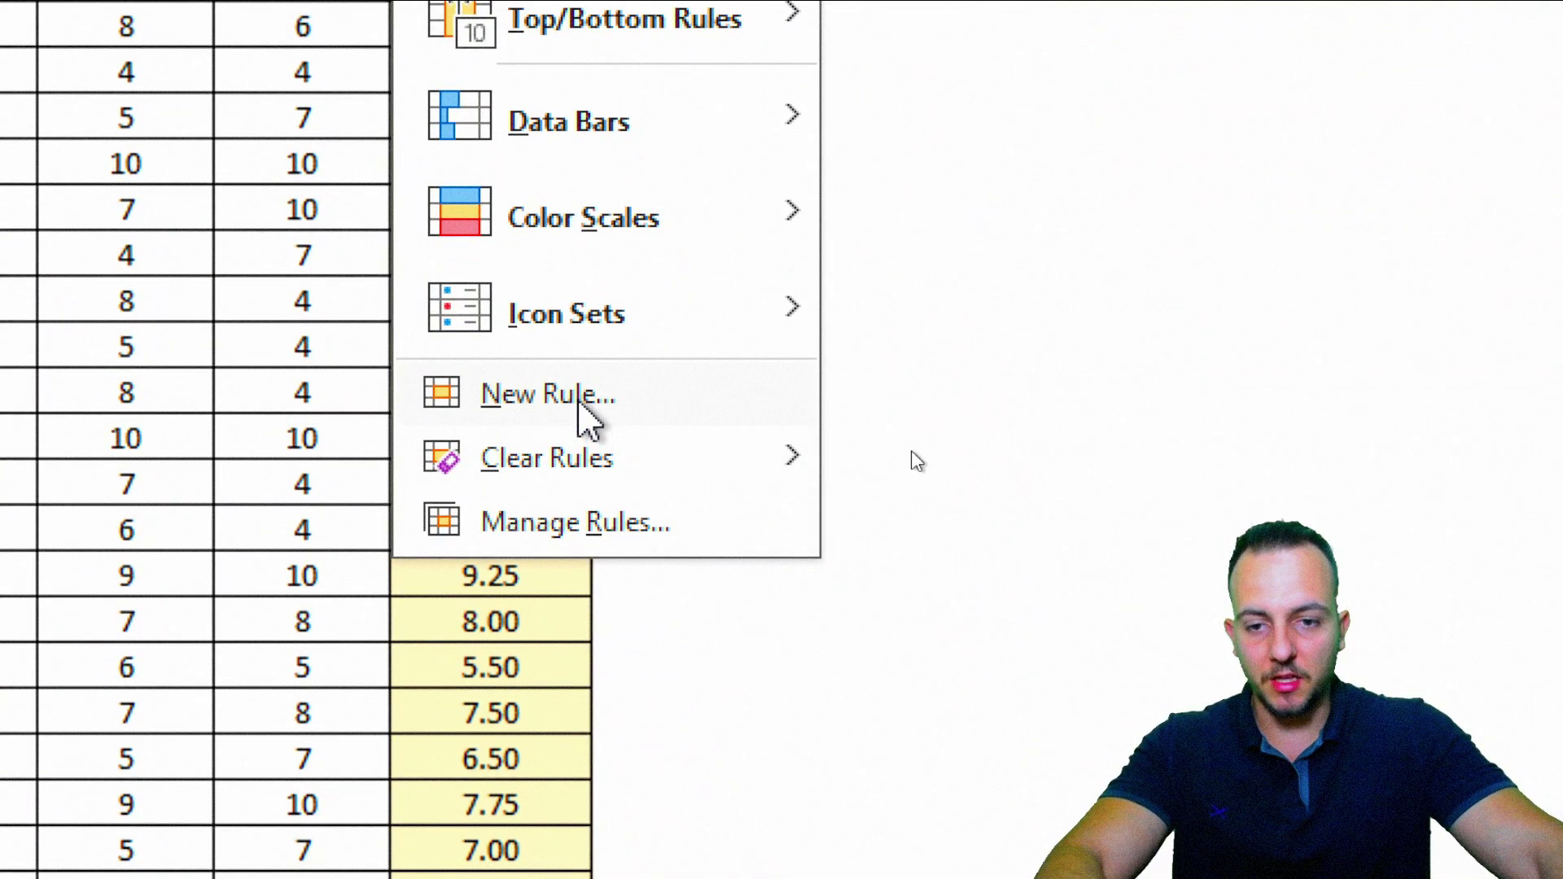
pyautogui.click(597, 400)
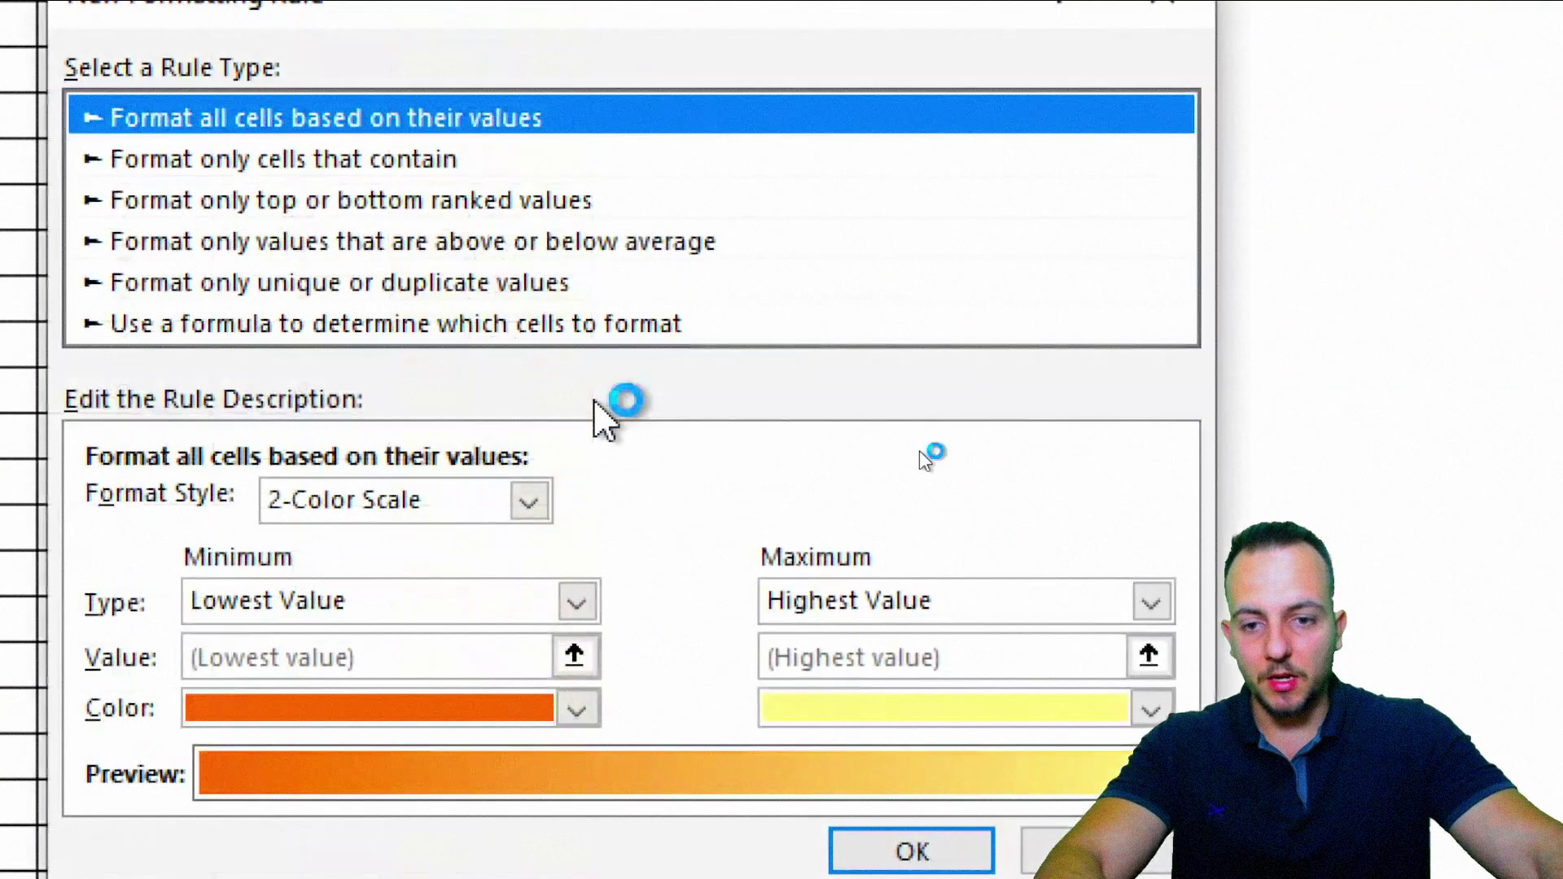
pyautogui.moveTo(829, 253); pyautogui.dragTo(657, 258)
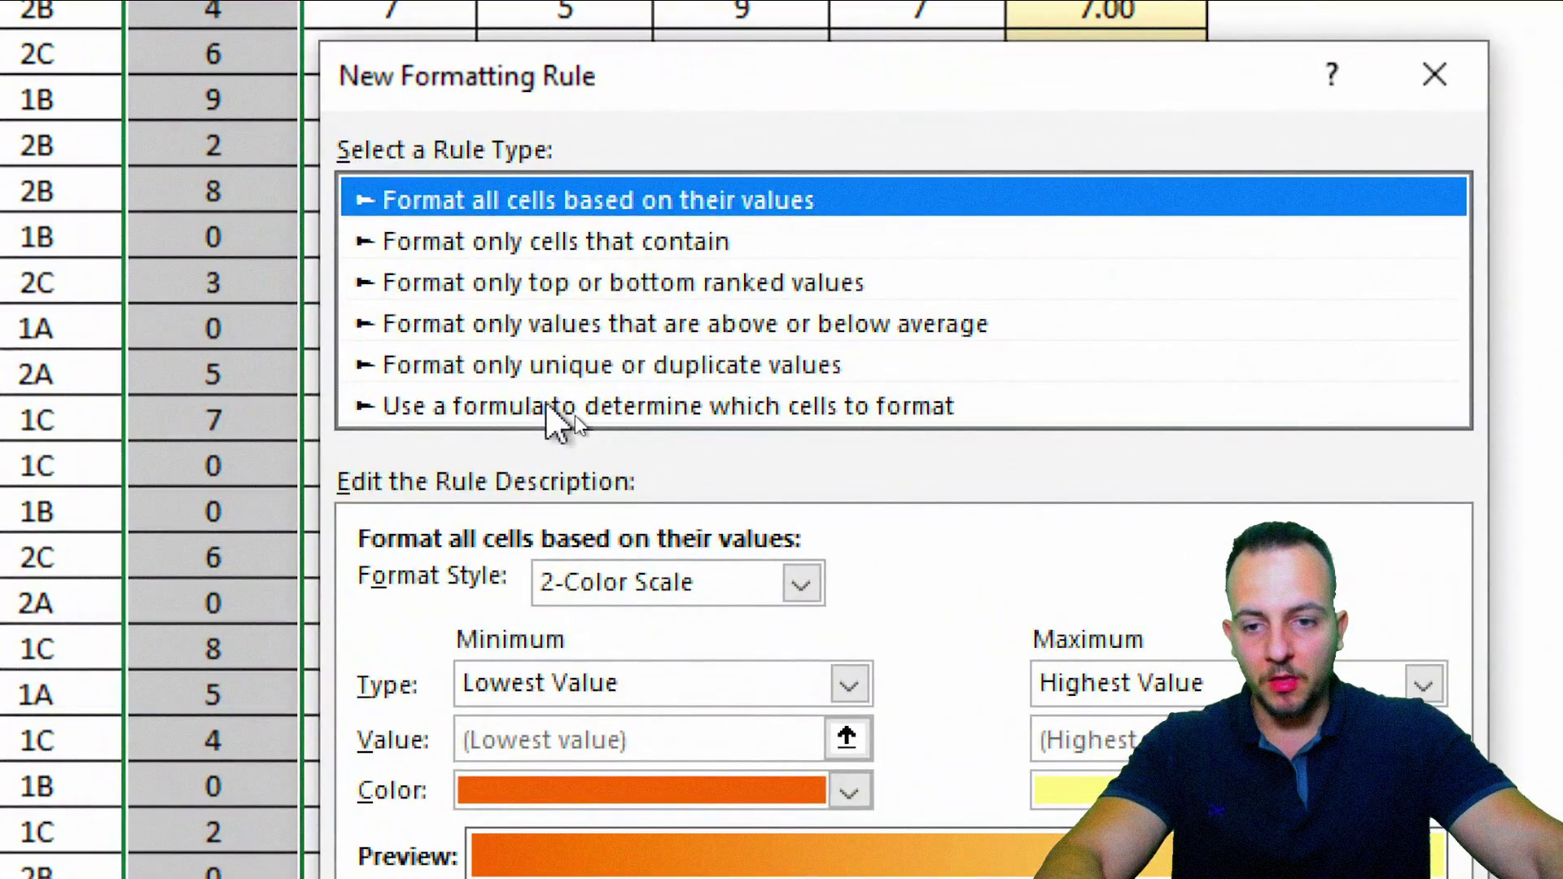
pyautogui.click(476, 405)
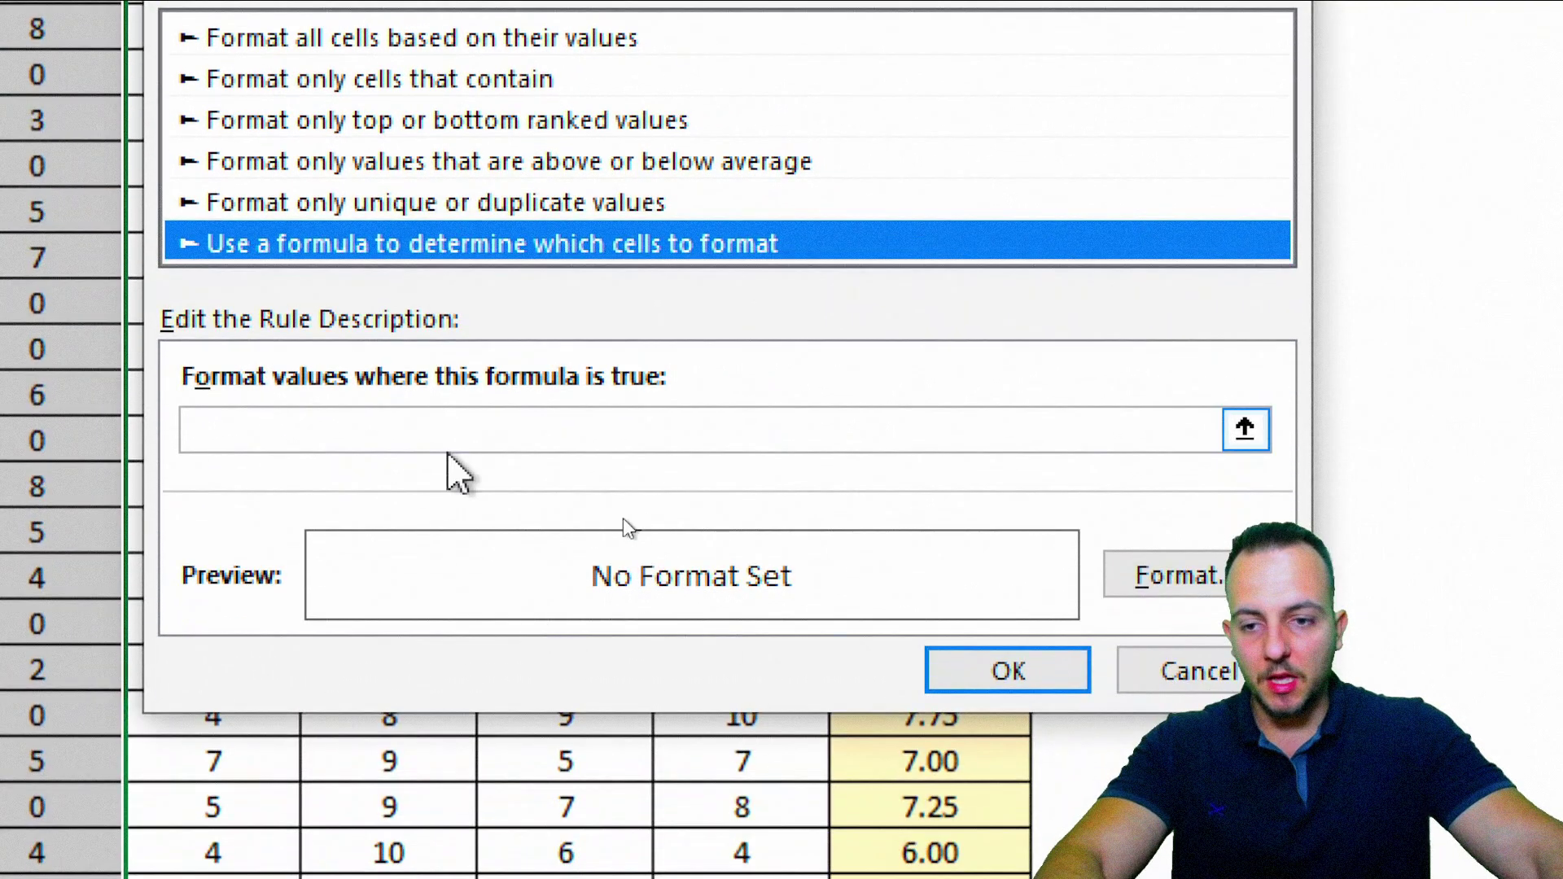
# - Enter the rule formula =$D2>=$N$3, comparing each row's absences with threshold N3
pyautogui.click(307, 590)
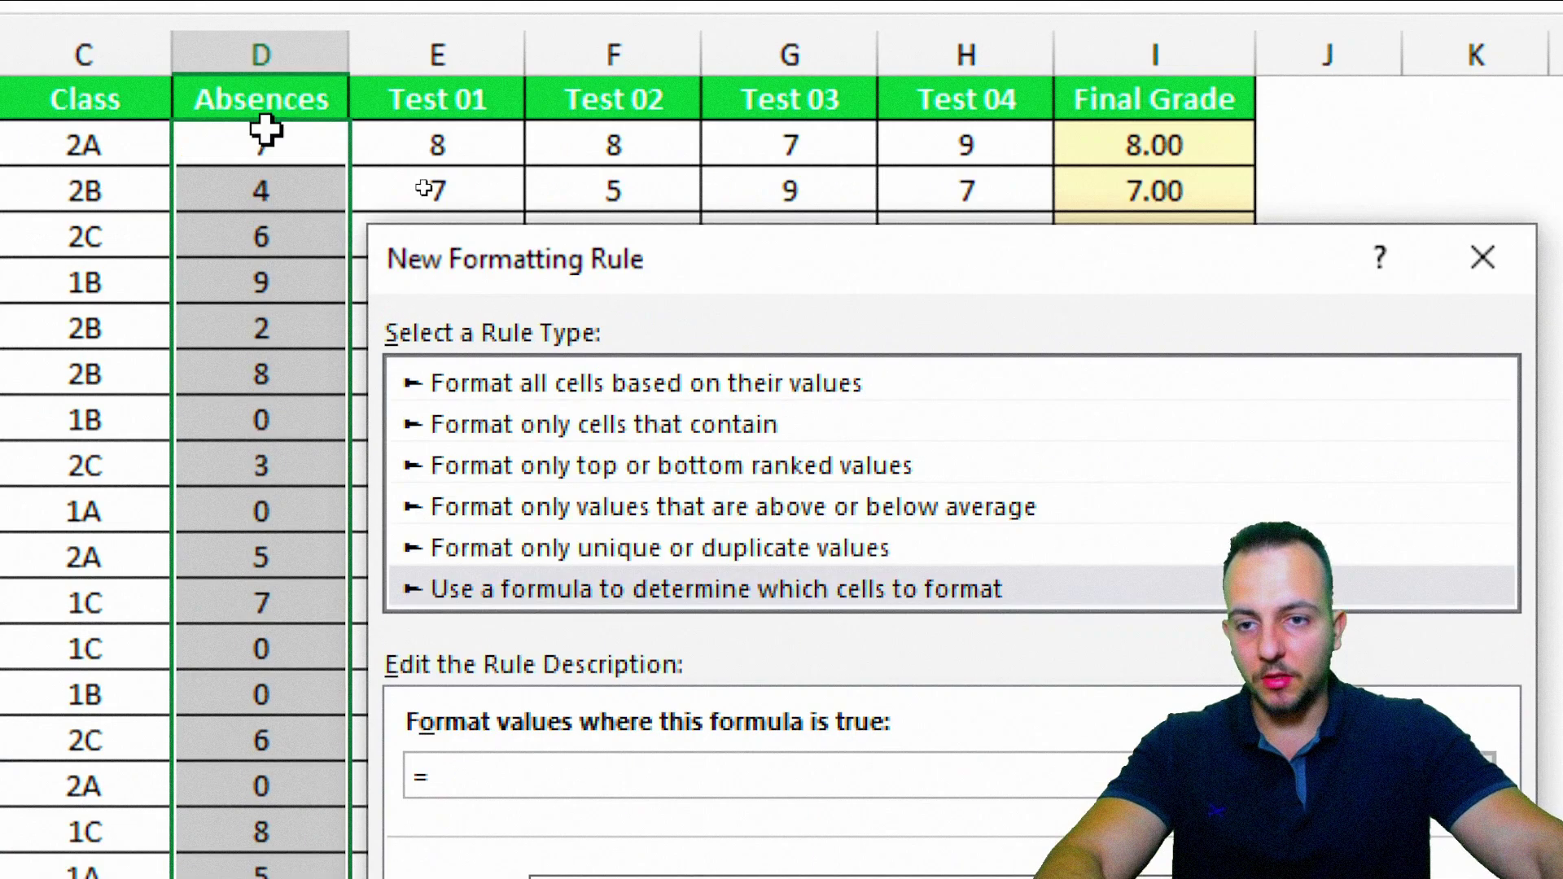
pyautogui.click(262, 140)
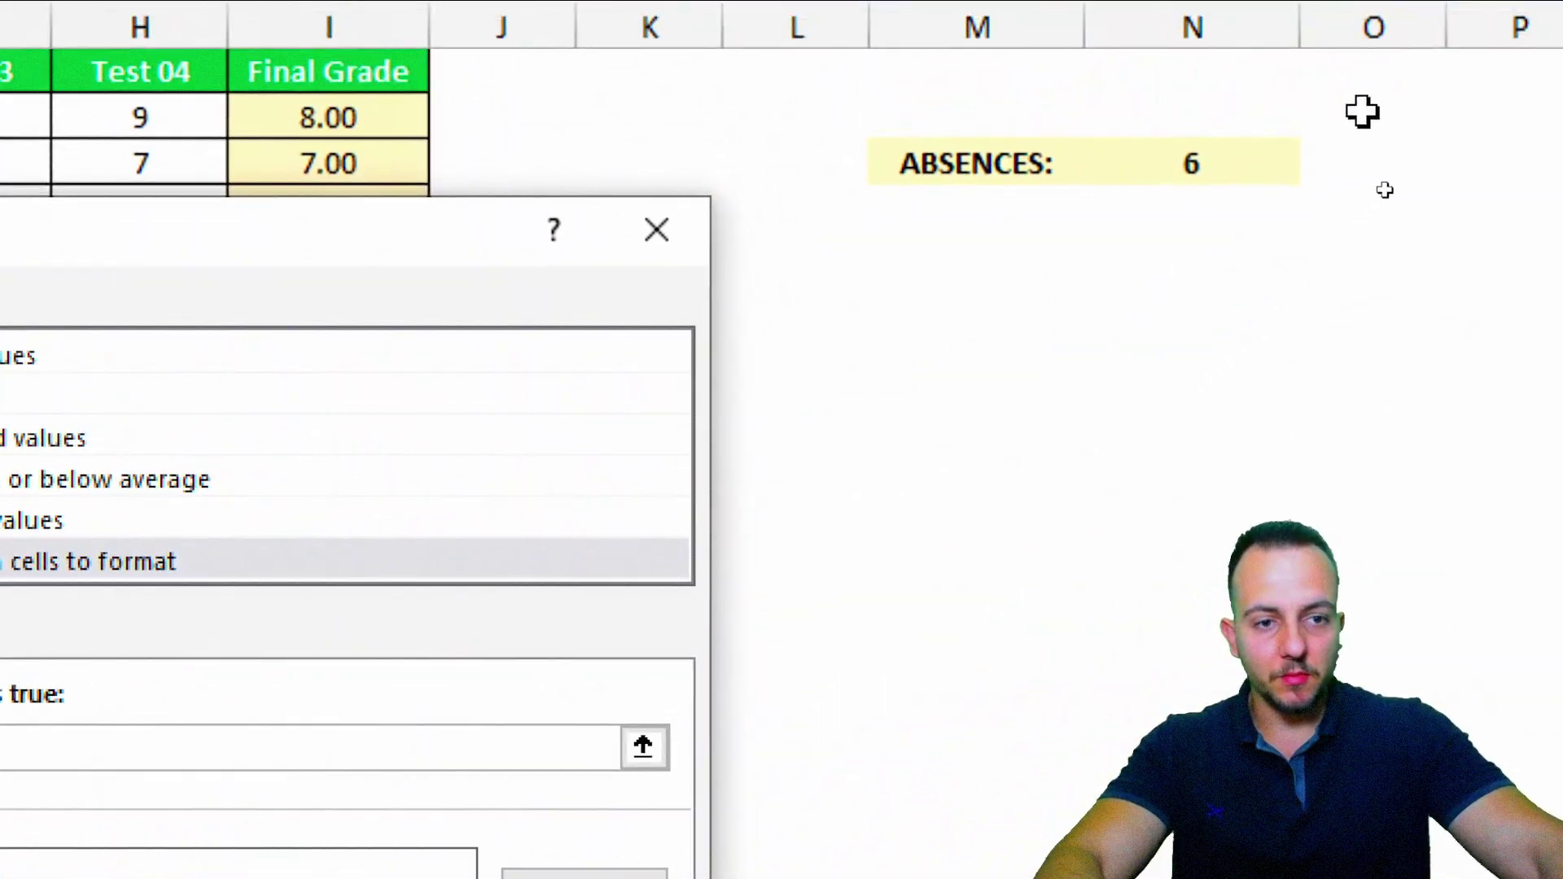
pyautogui.click(1194, 171)
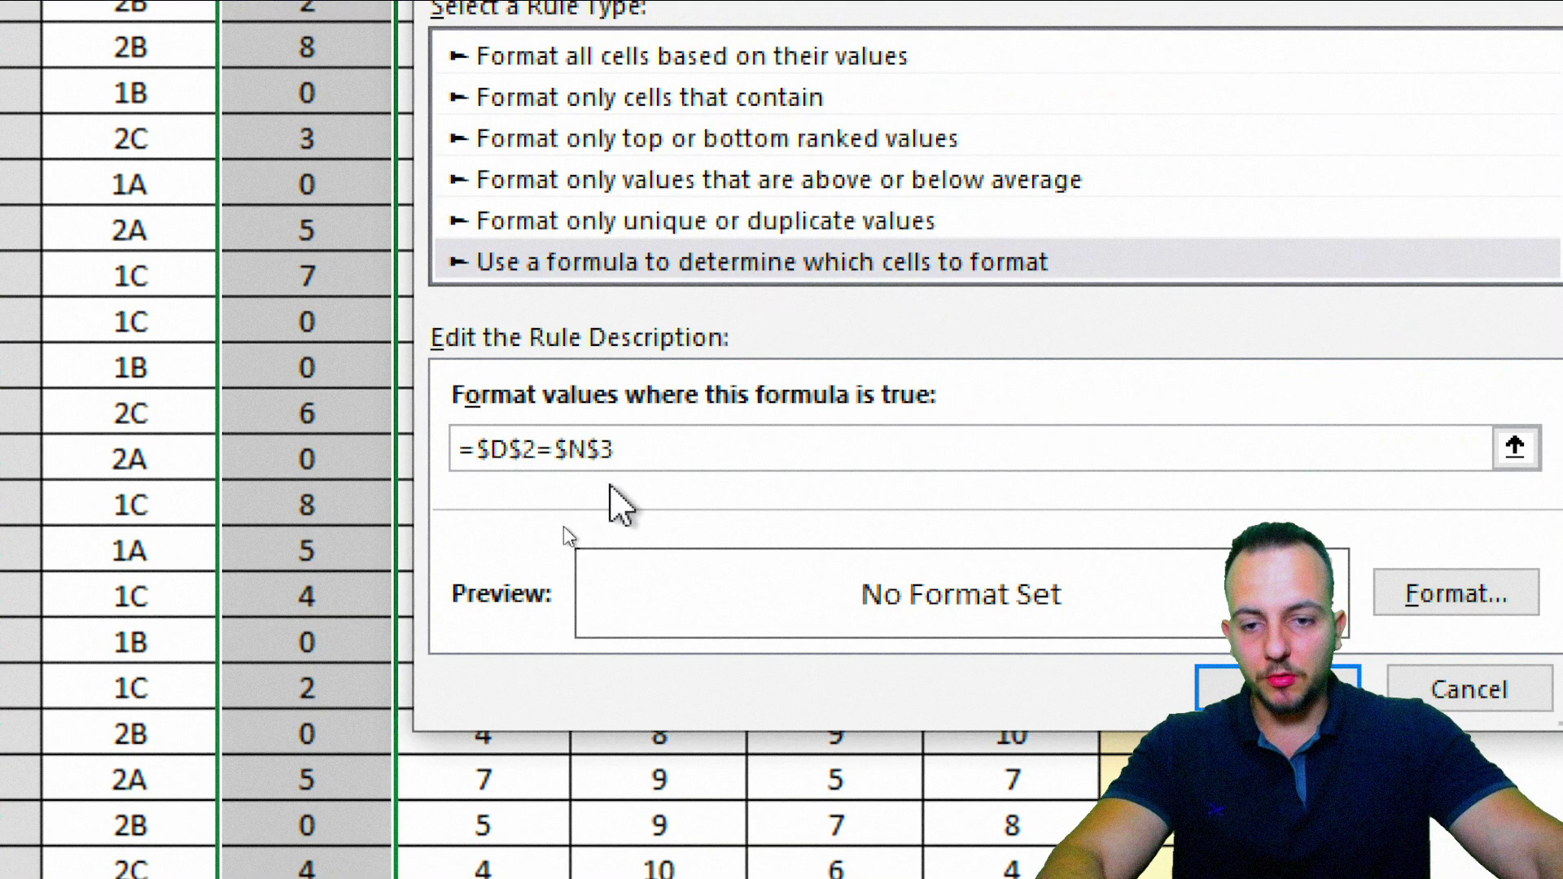
pyautogui.doubleClick(559, 451)
pyautogui.click(555, 447)
pyautogui.hotkey('shift', 'Left')
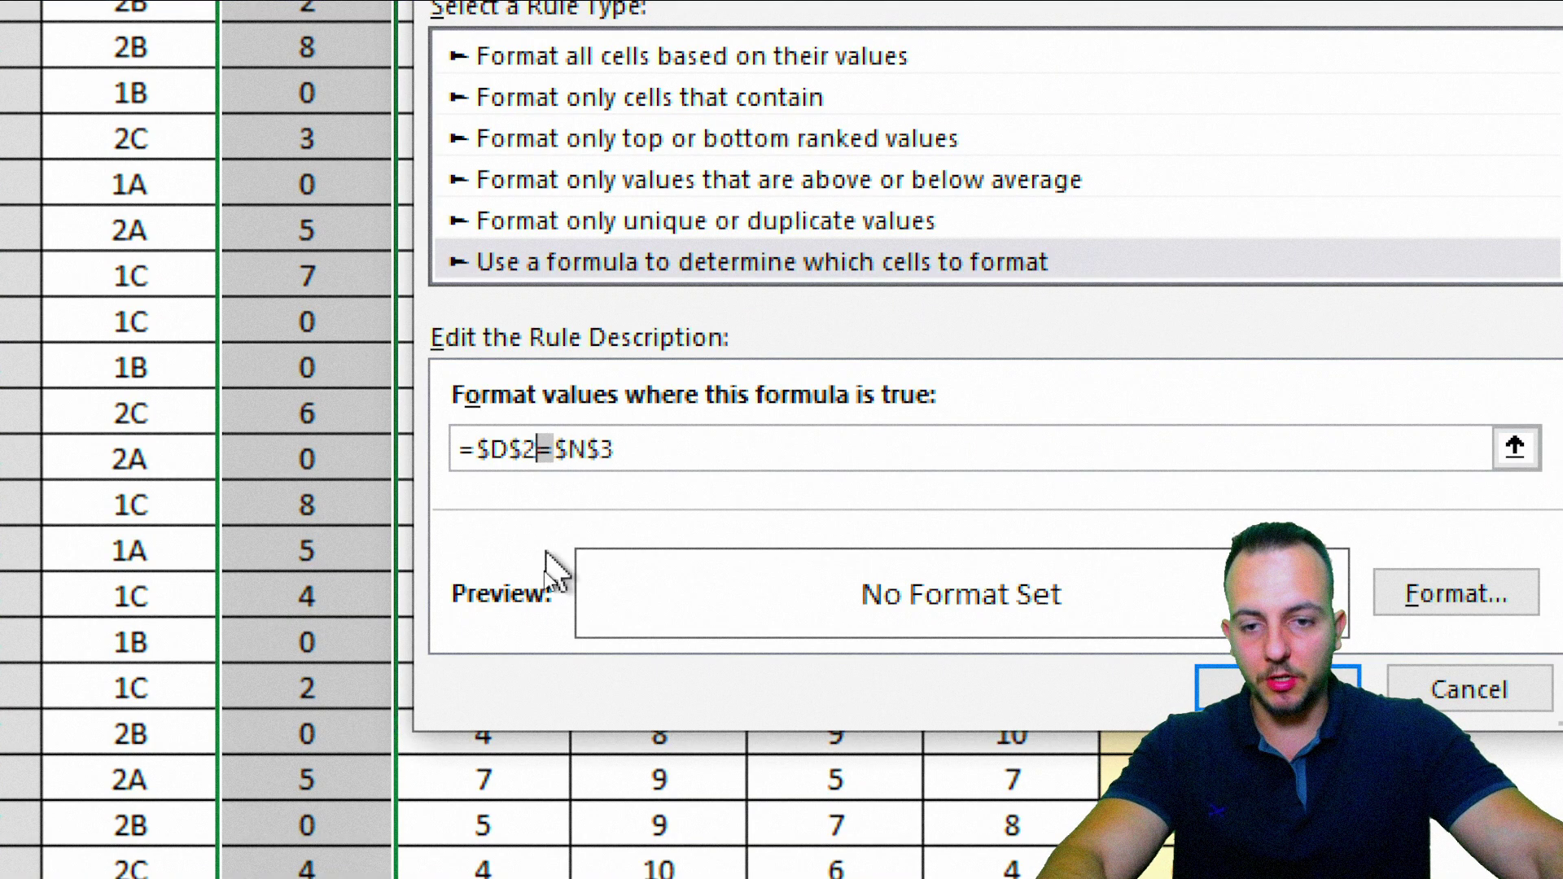
pyautogui.write('>')
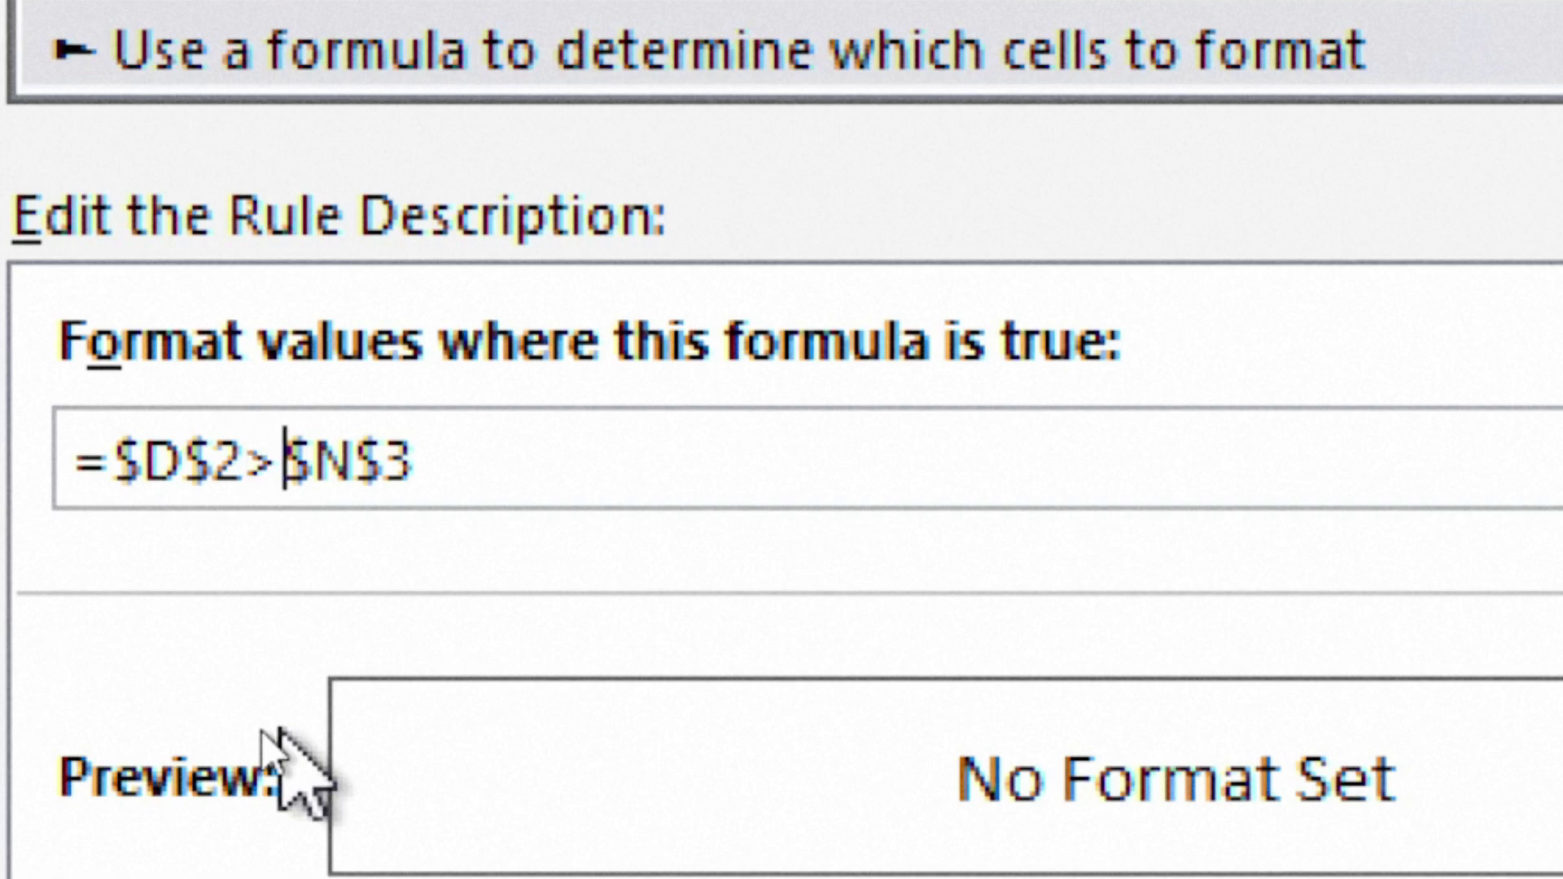
pyautogui.write('=')
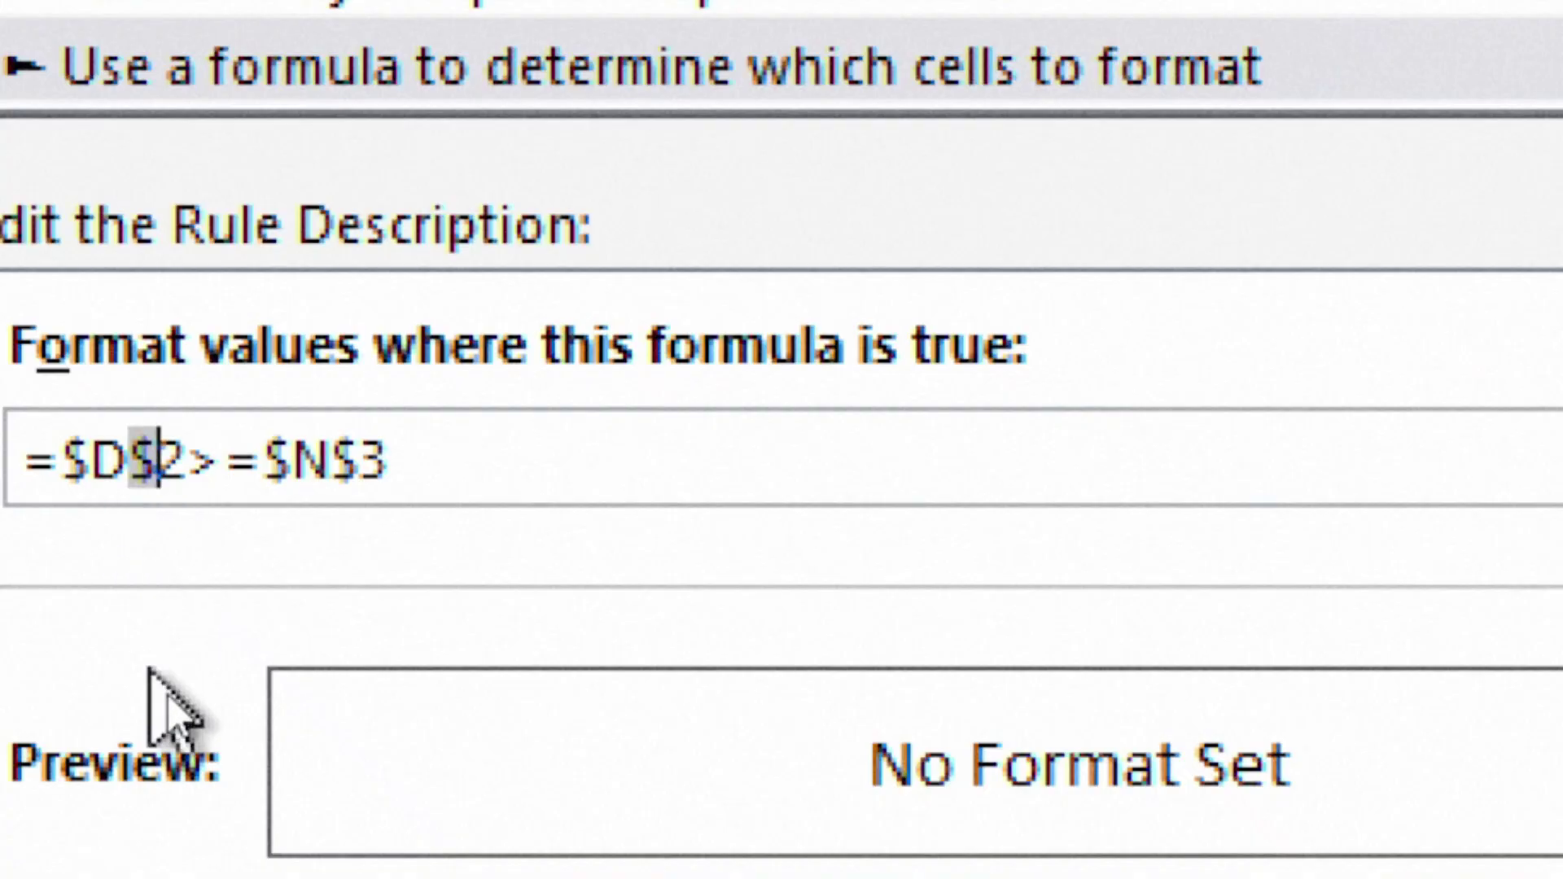
pyautogui.press('BackSpace')
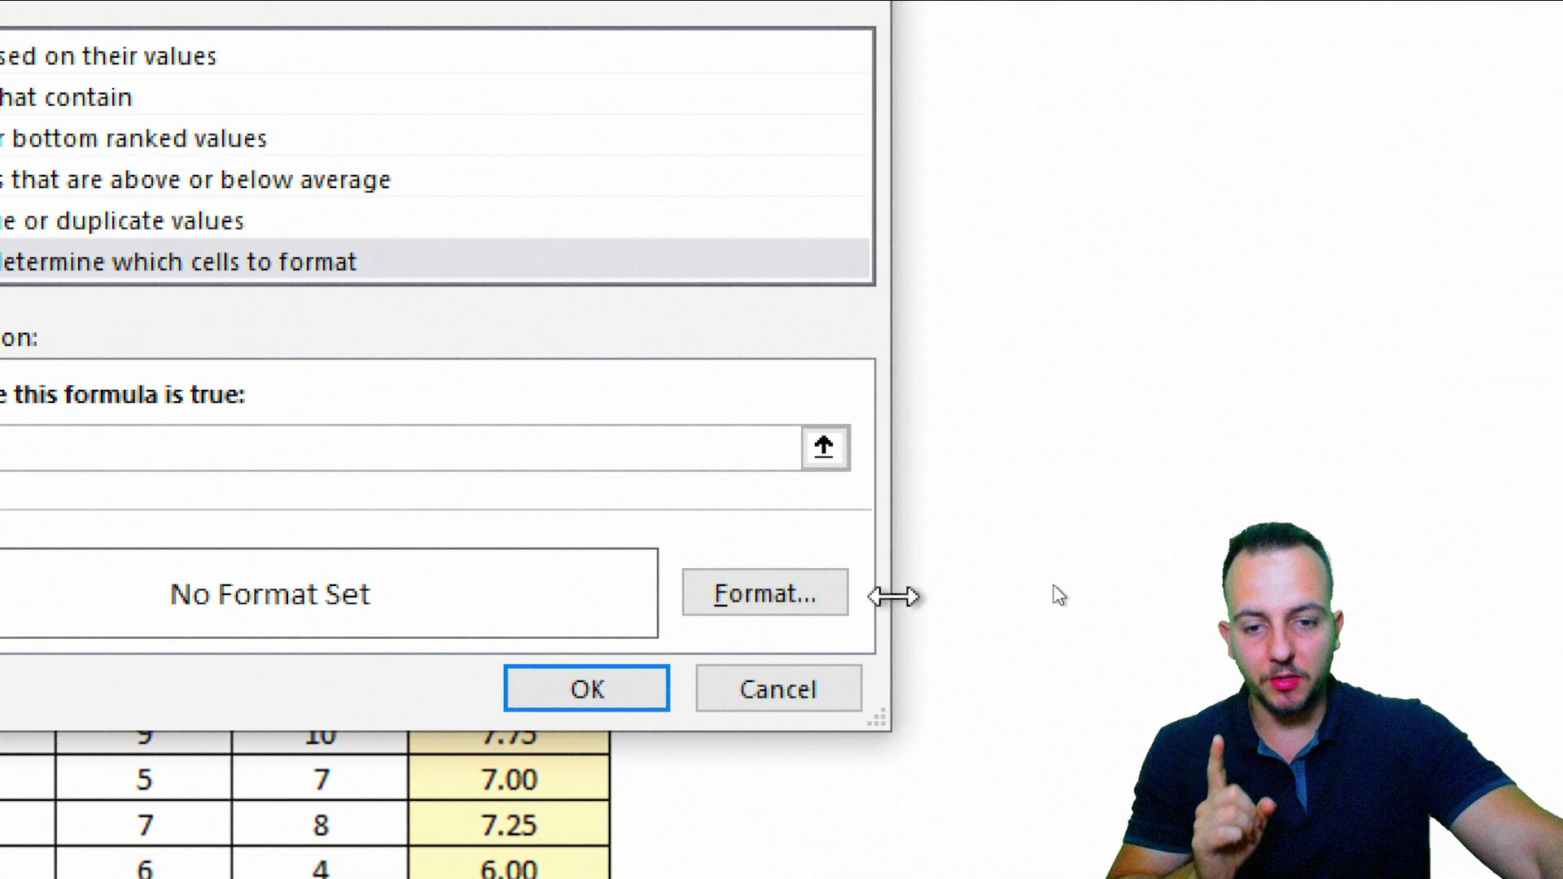
# - Open the rule's Format Cells dialog and preview green, yellow and blue fills
pyautogui.click(1116, 611)
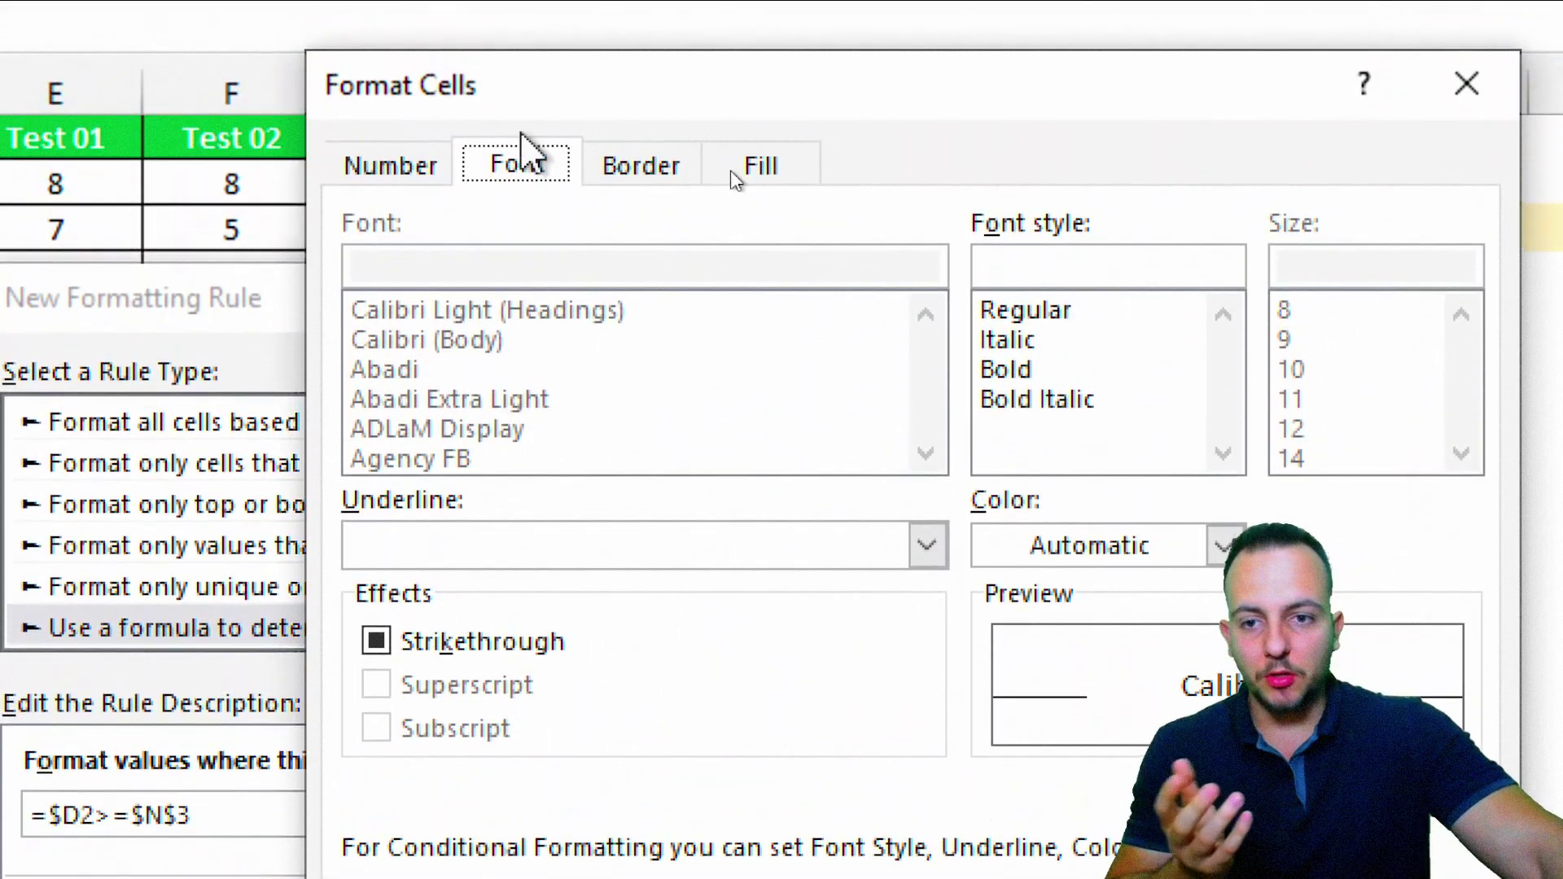
pyautogui.click(435, 165)
pyautogui.click(517, 167)
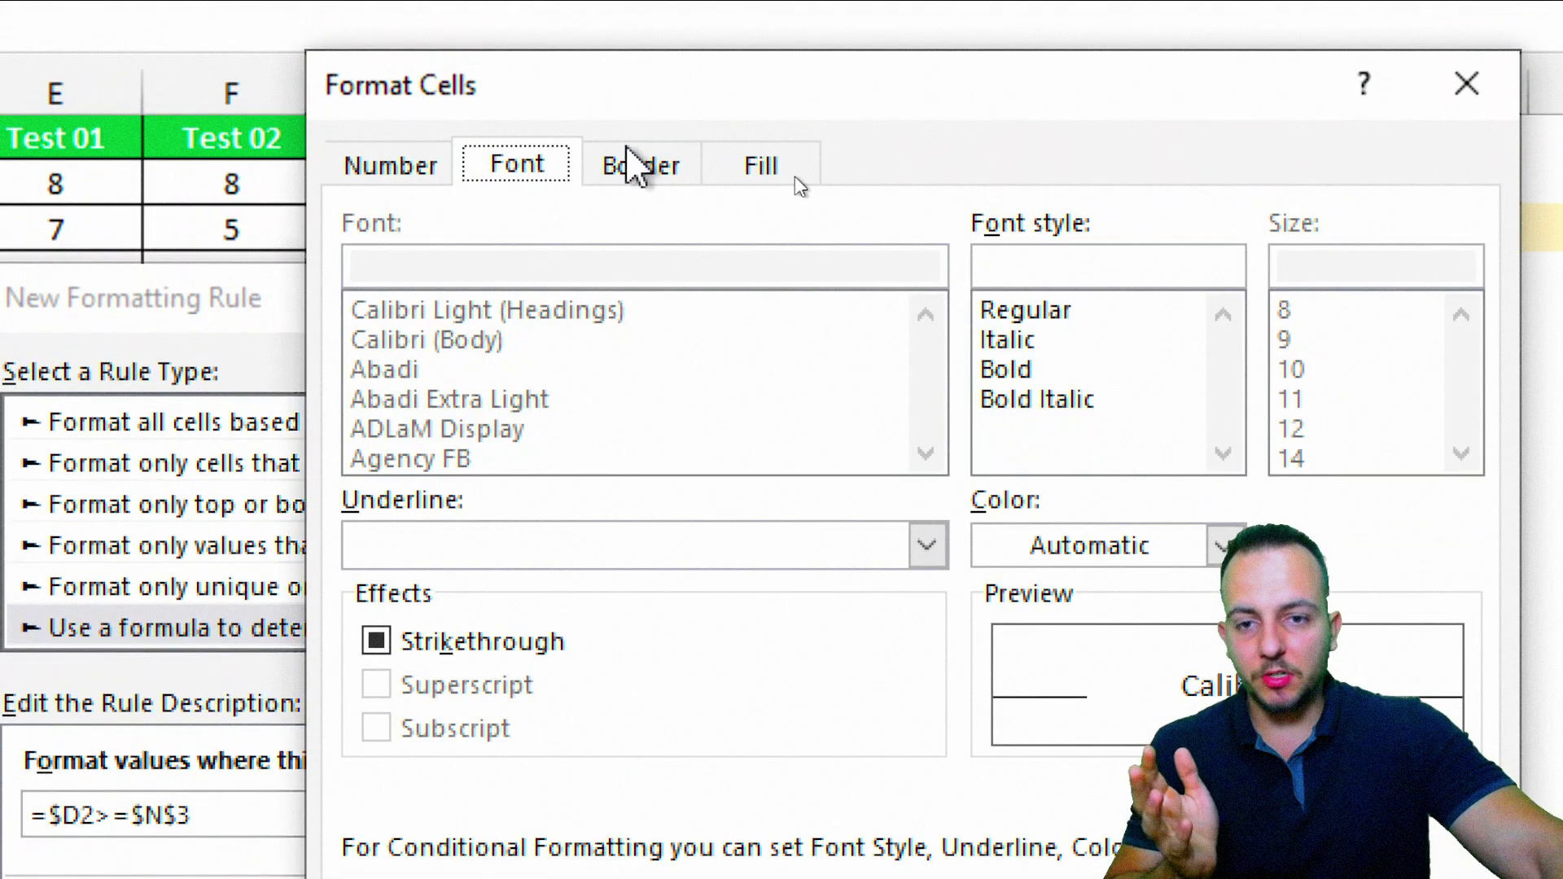
pyautogui.click(643, 167)
pyautogui.click(763, 167)
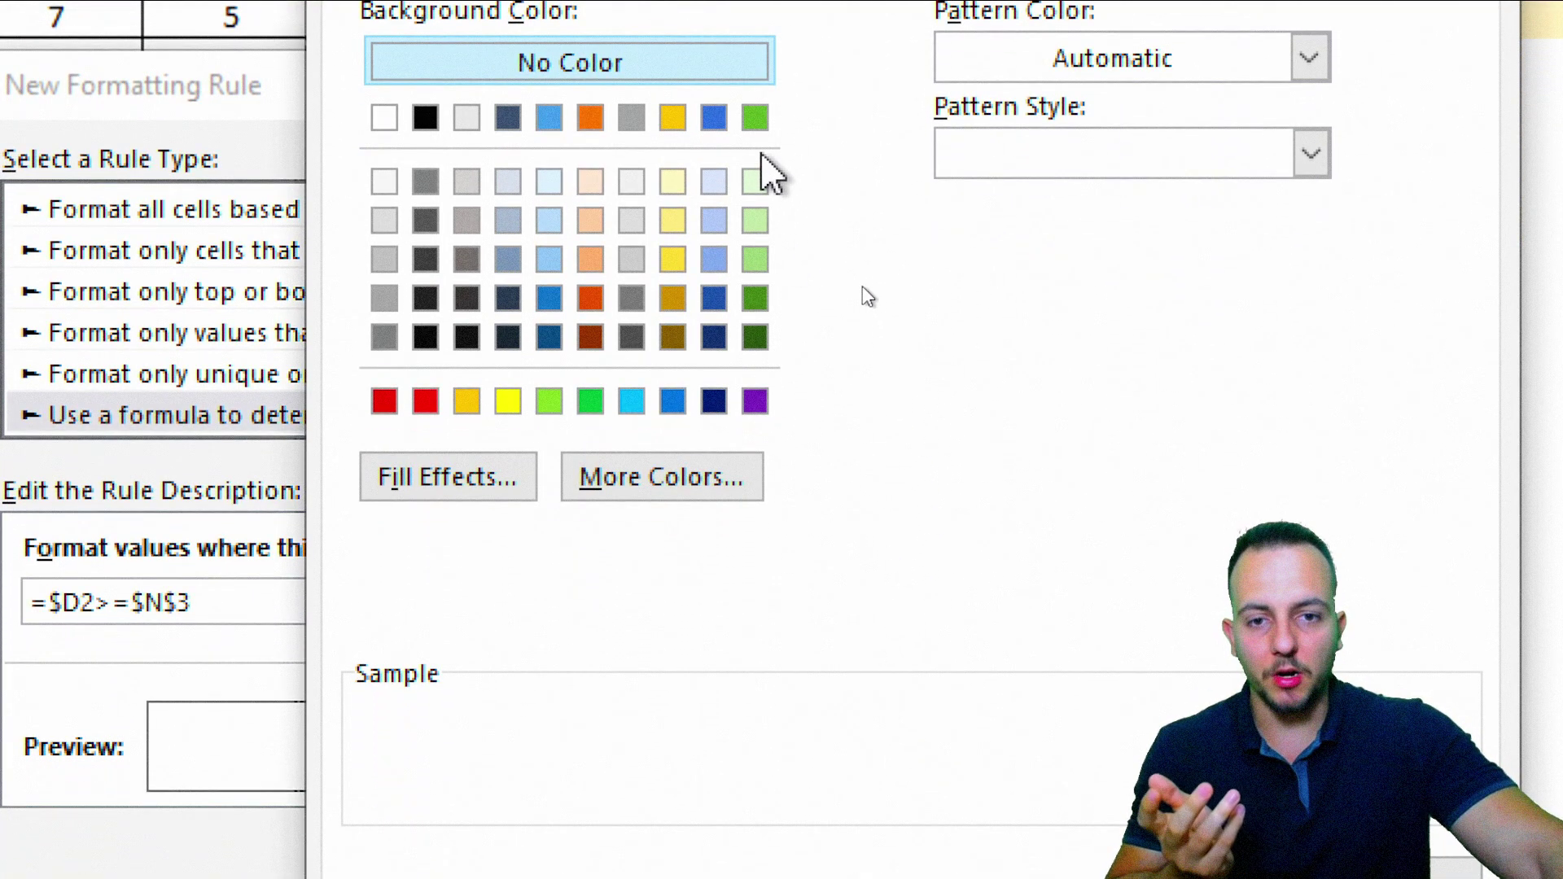
pyautogui.click(754, 118)
pyautogui.click(672, 118)
pyautogui.click(713, 117)
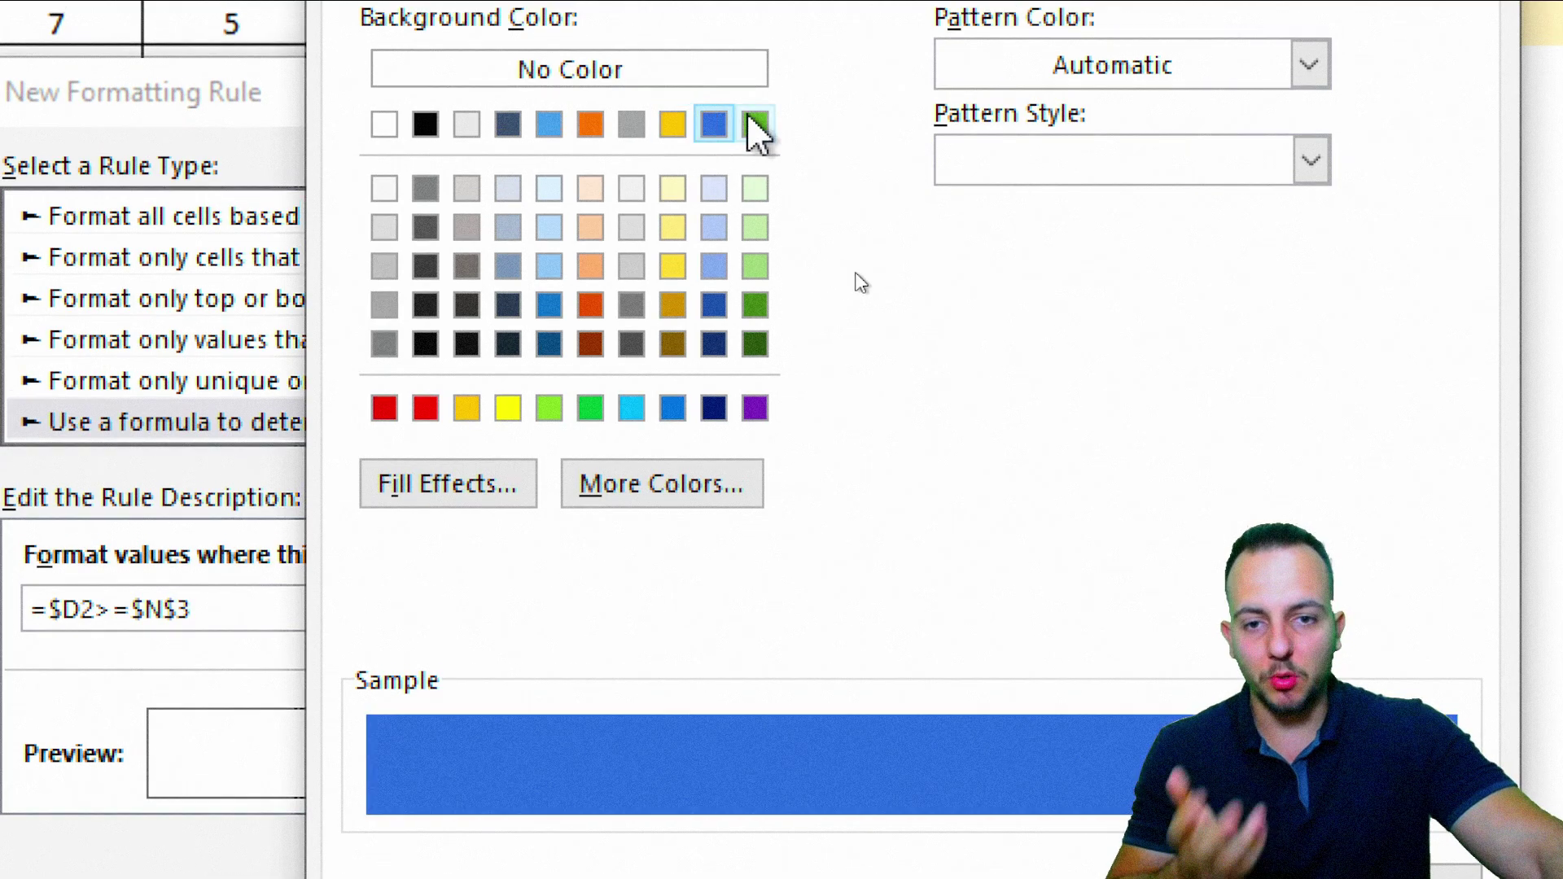
# - Pick a salmon pink from the More Colors Standard palette and save the rule
pyautogui.click(655, 493)
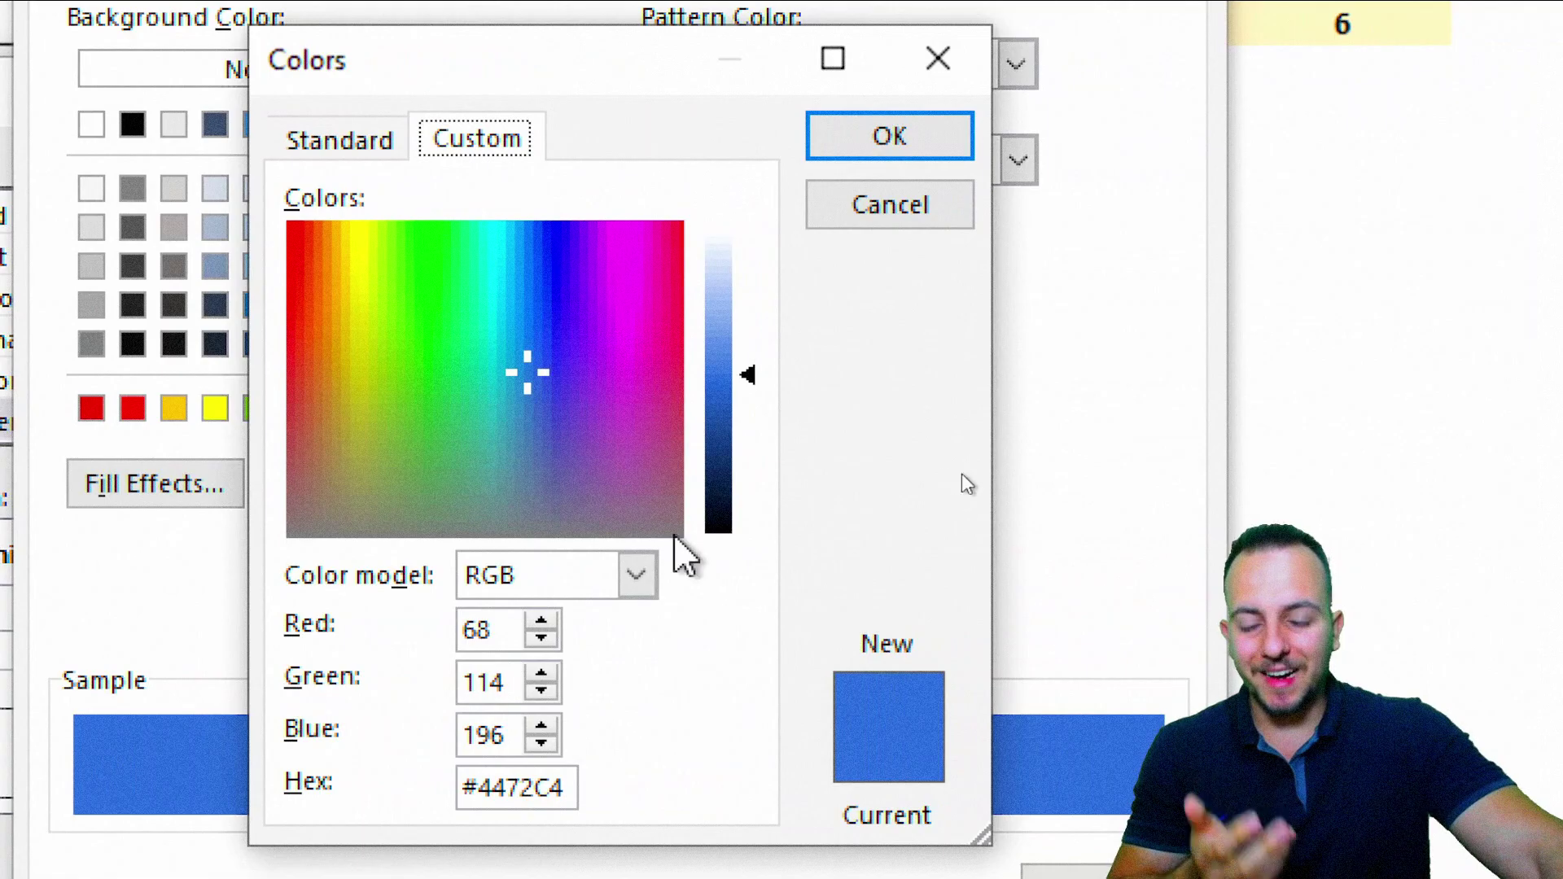
pyautogui.click(775, 314)
pyautogui.click(609, 379)
pyautogui.click(380, 294)
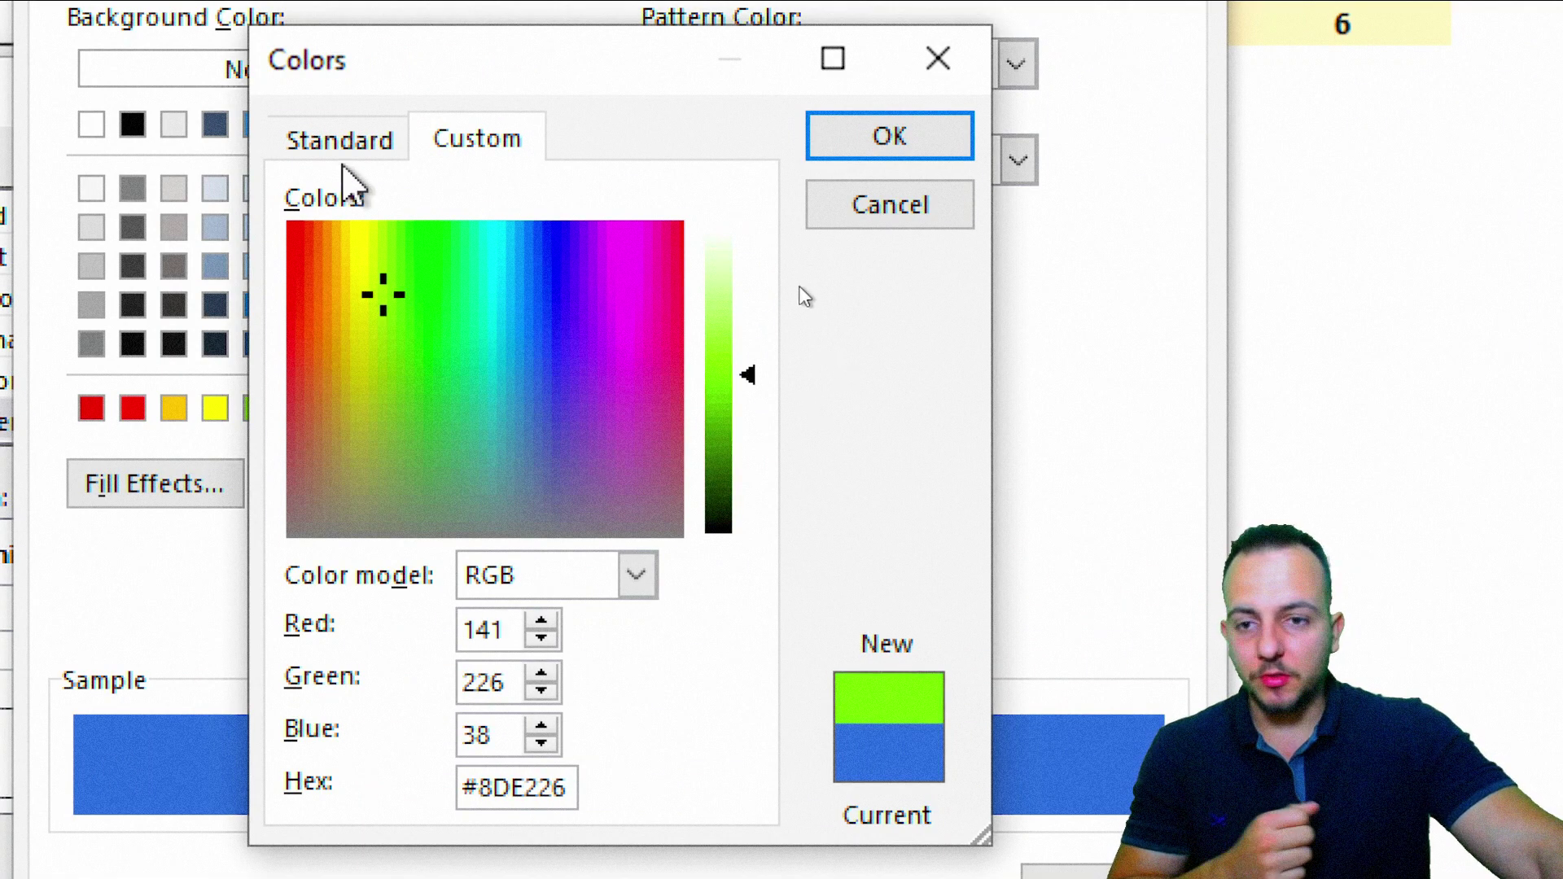
pyautogui.click(375, 143)
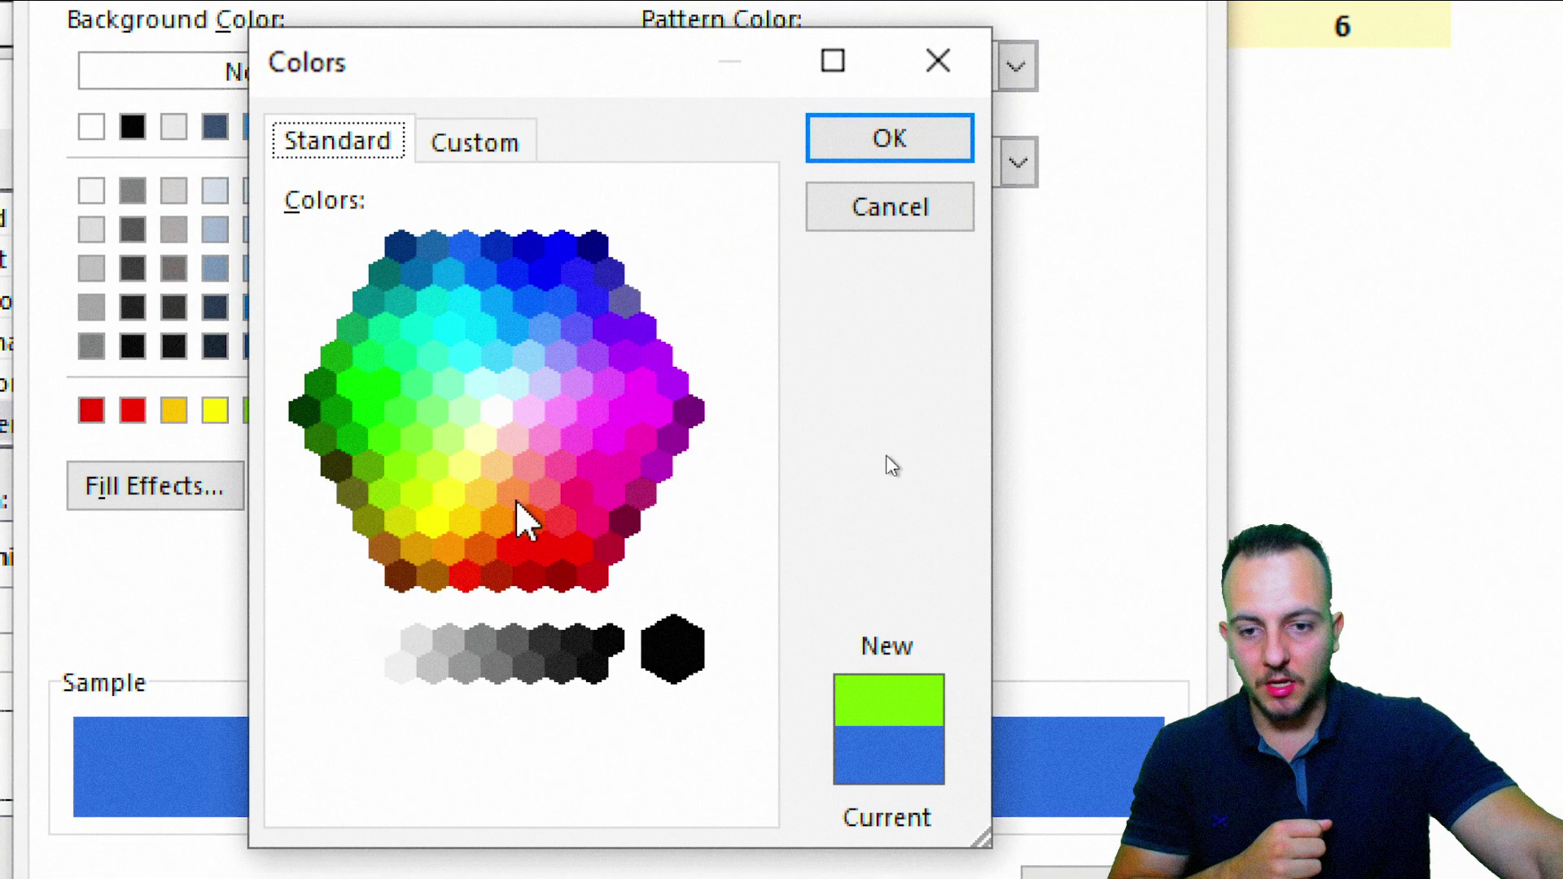
pyautogui.click(547, 491)
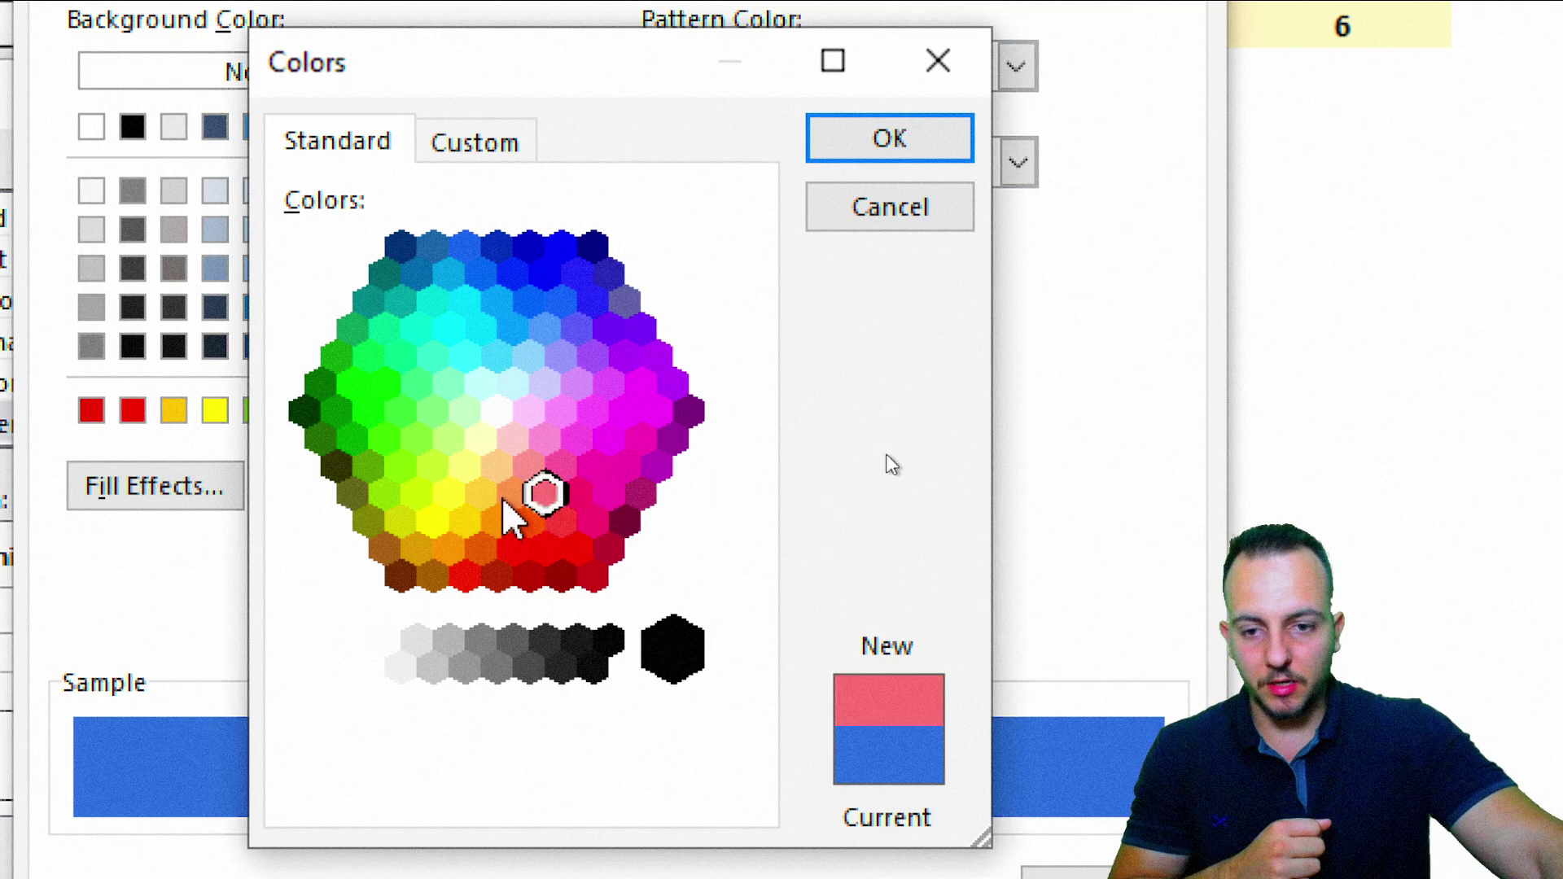
pyautogui.click(894, 153)
pyautogui.click(765, 763)
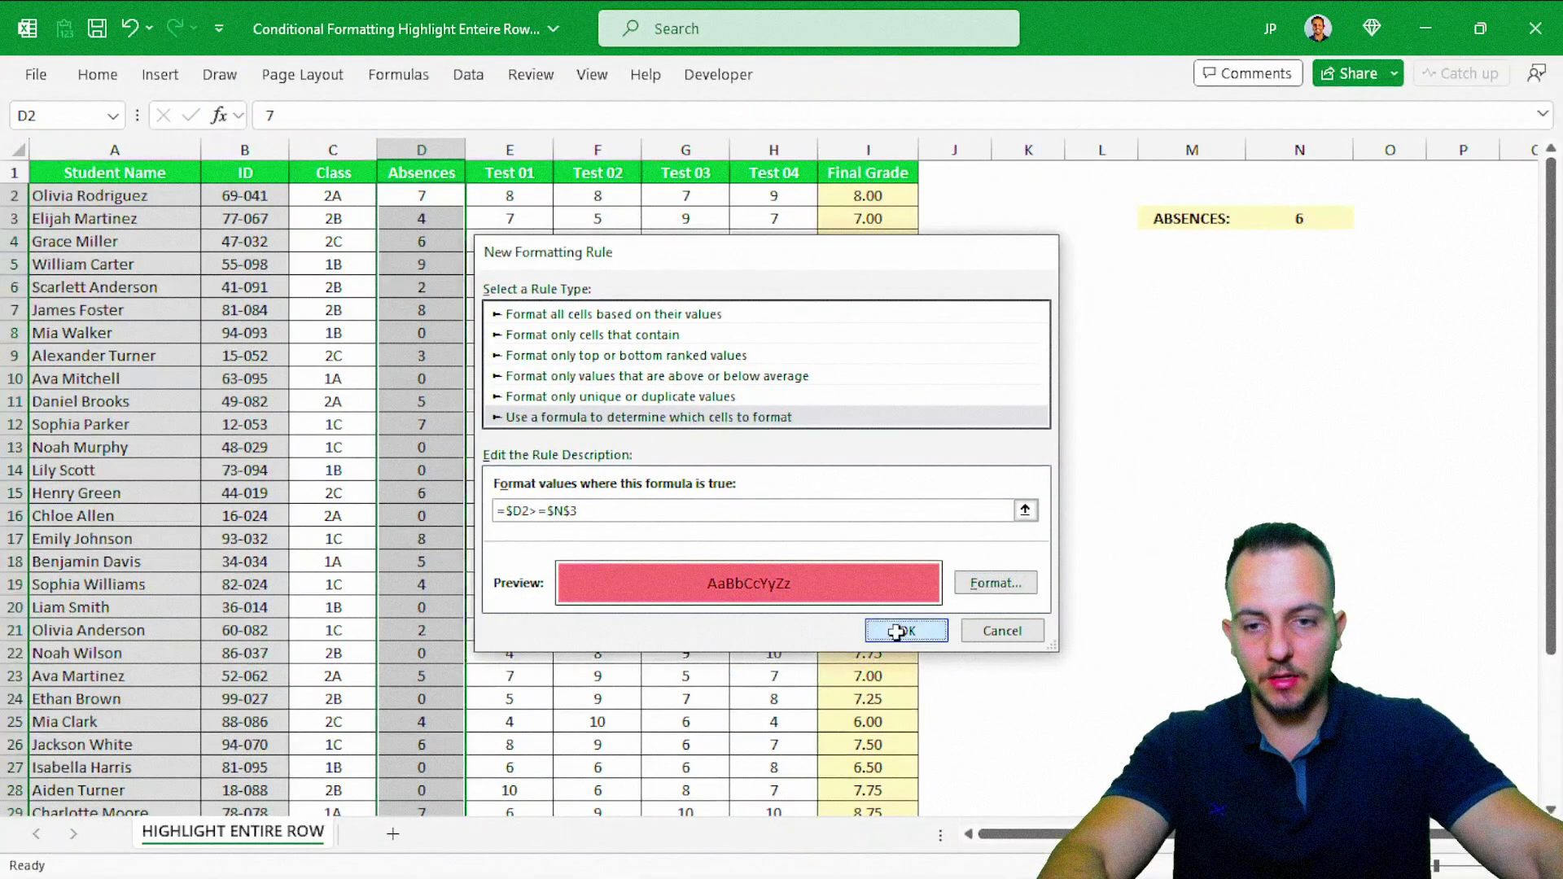
pyautogui.click(897, 633)
# - Check the Absences column and its first value after the rule is applied
pyautogui.click(1028, 401)
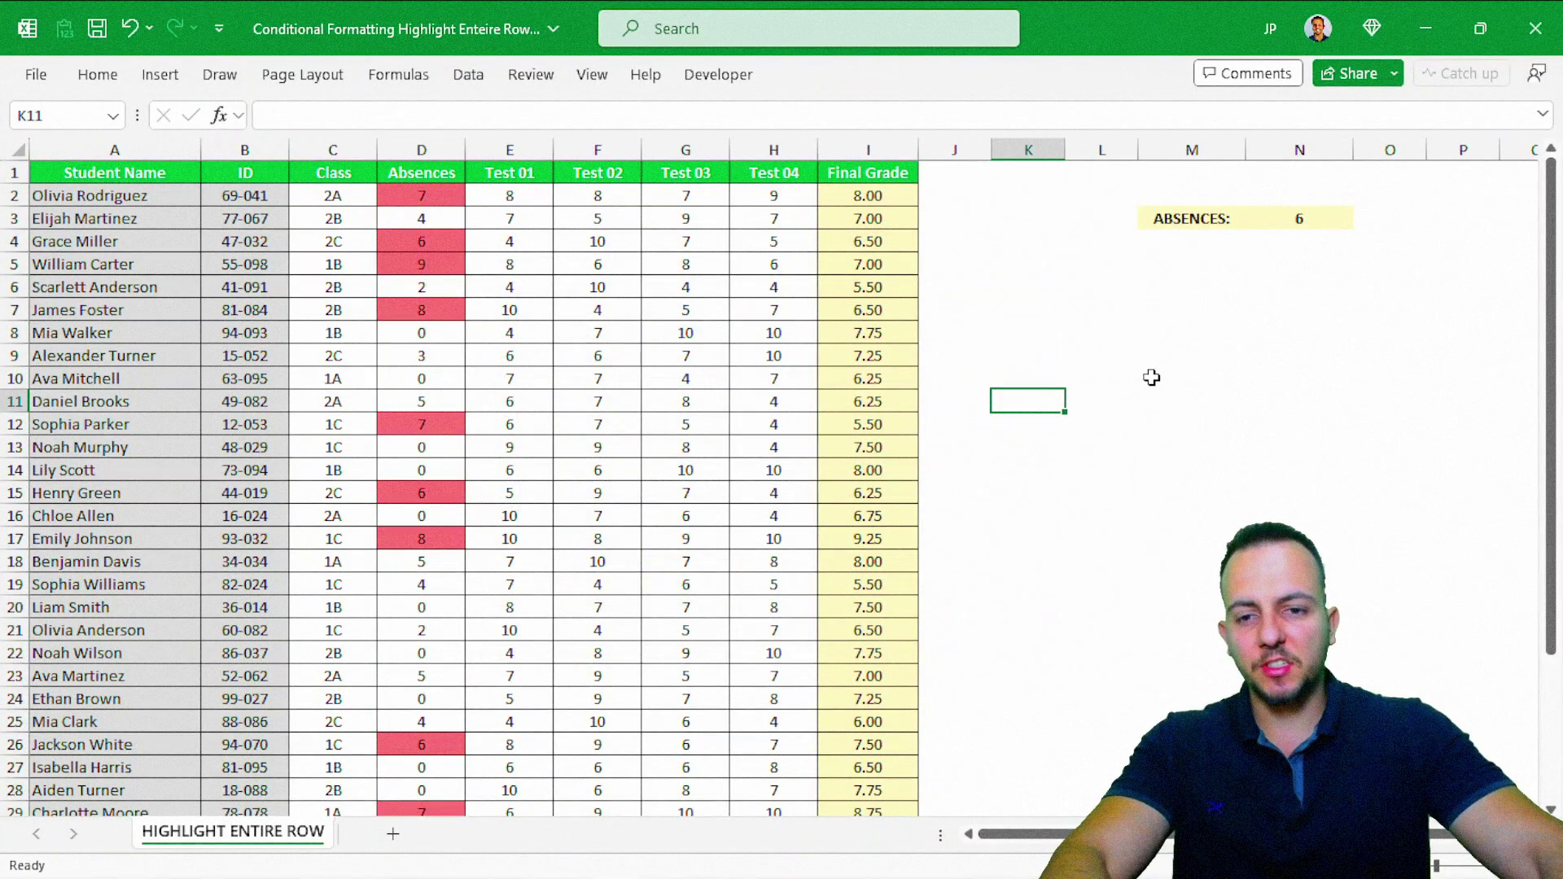
pyautogui.click(1151, 377)
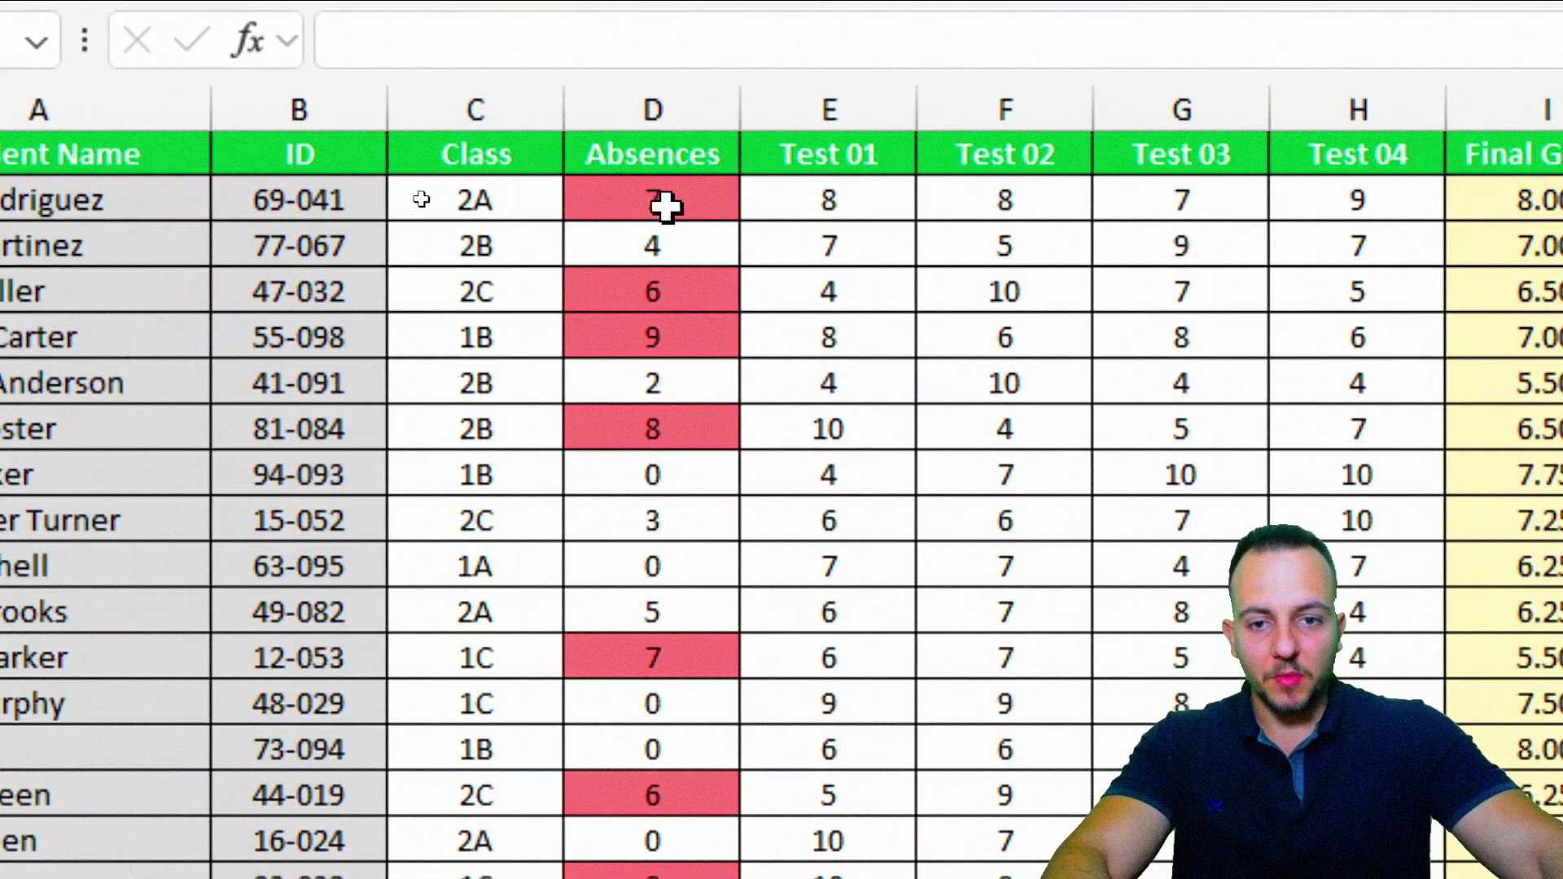
pyautogui.click(663, 111)
pyautogui.click(657, 196)
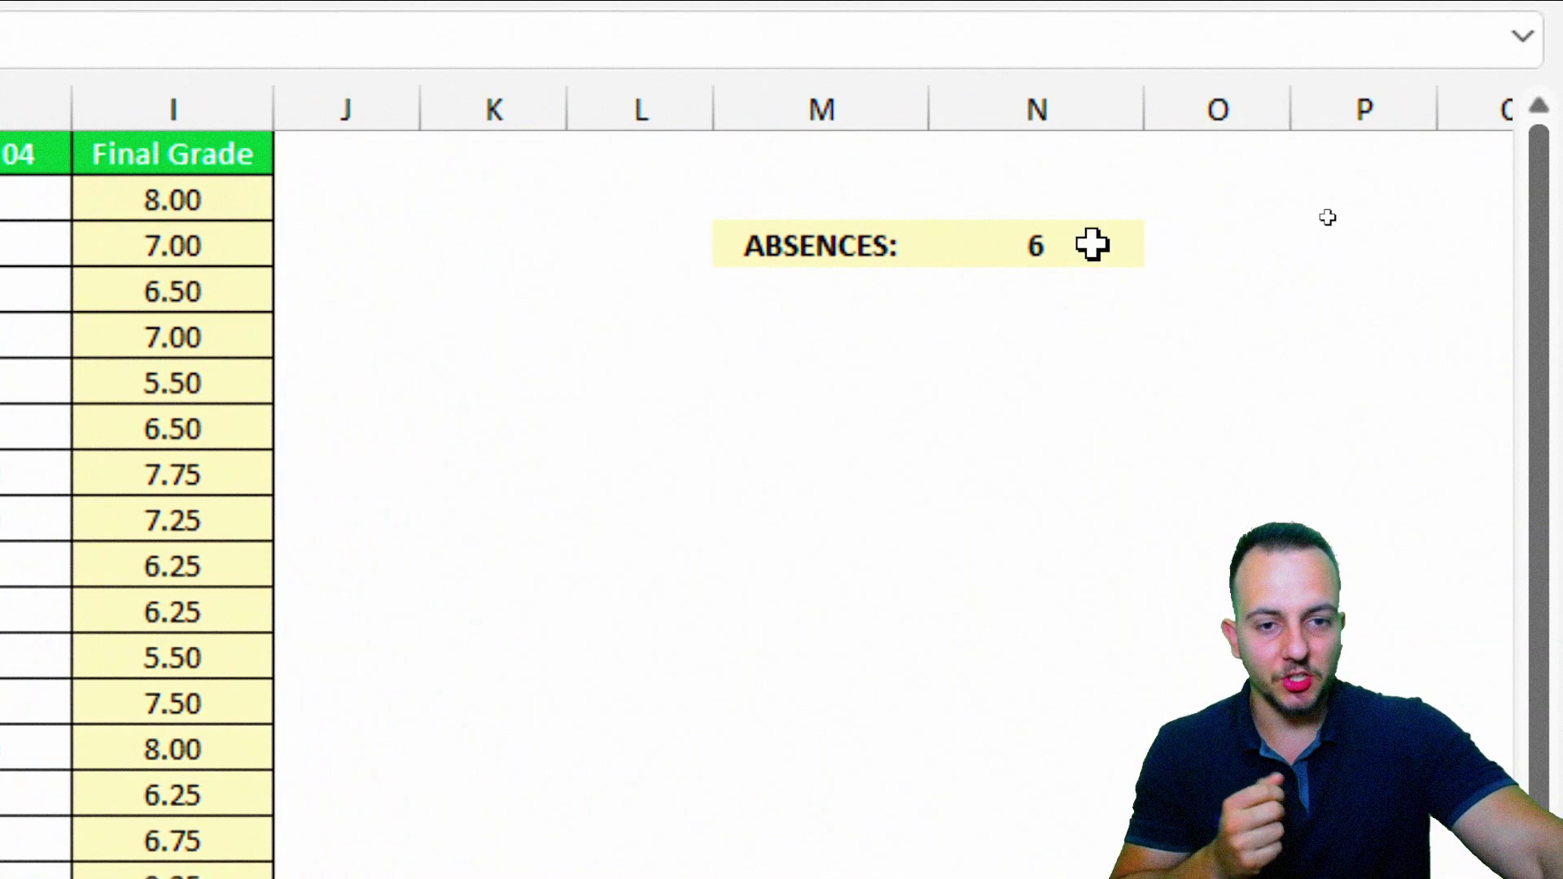
# - Set the absence threshold in N3 to 8 and review which cells stay pink
pyautogui.click(1092, 245)
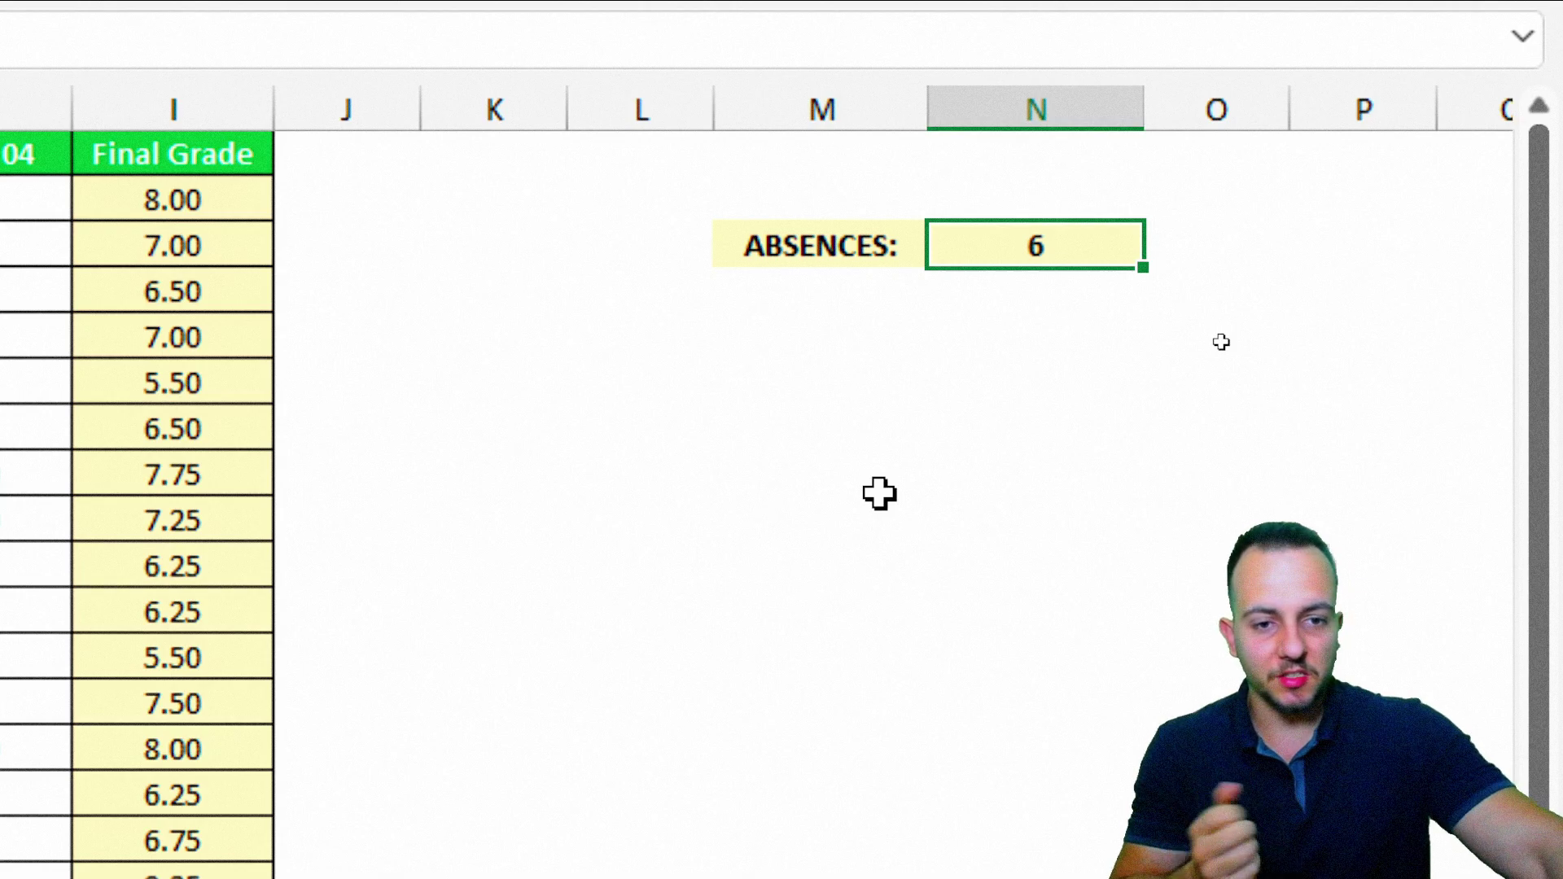
pyautogui.write('8')
pyautogui.press('Return')
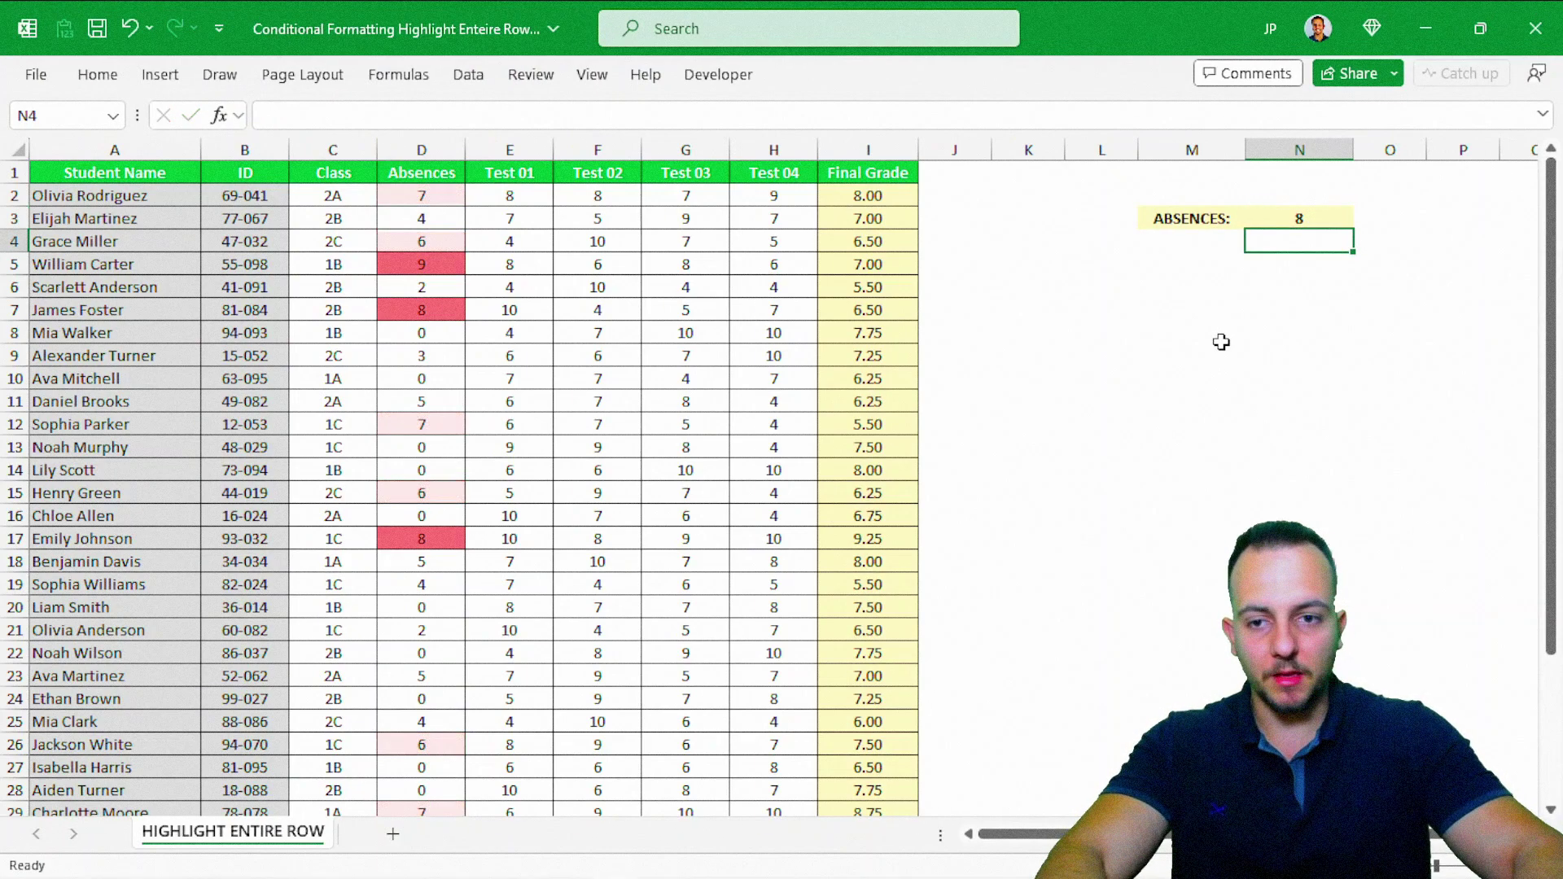
pyautogui.scroll(-3, 359, 653)
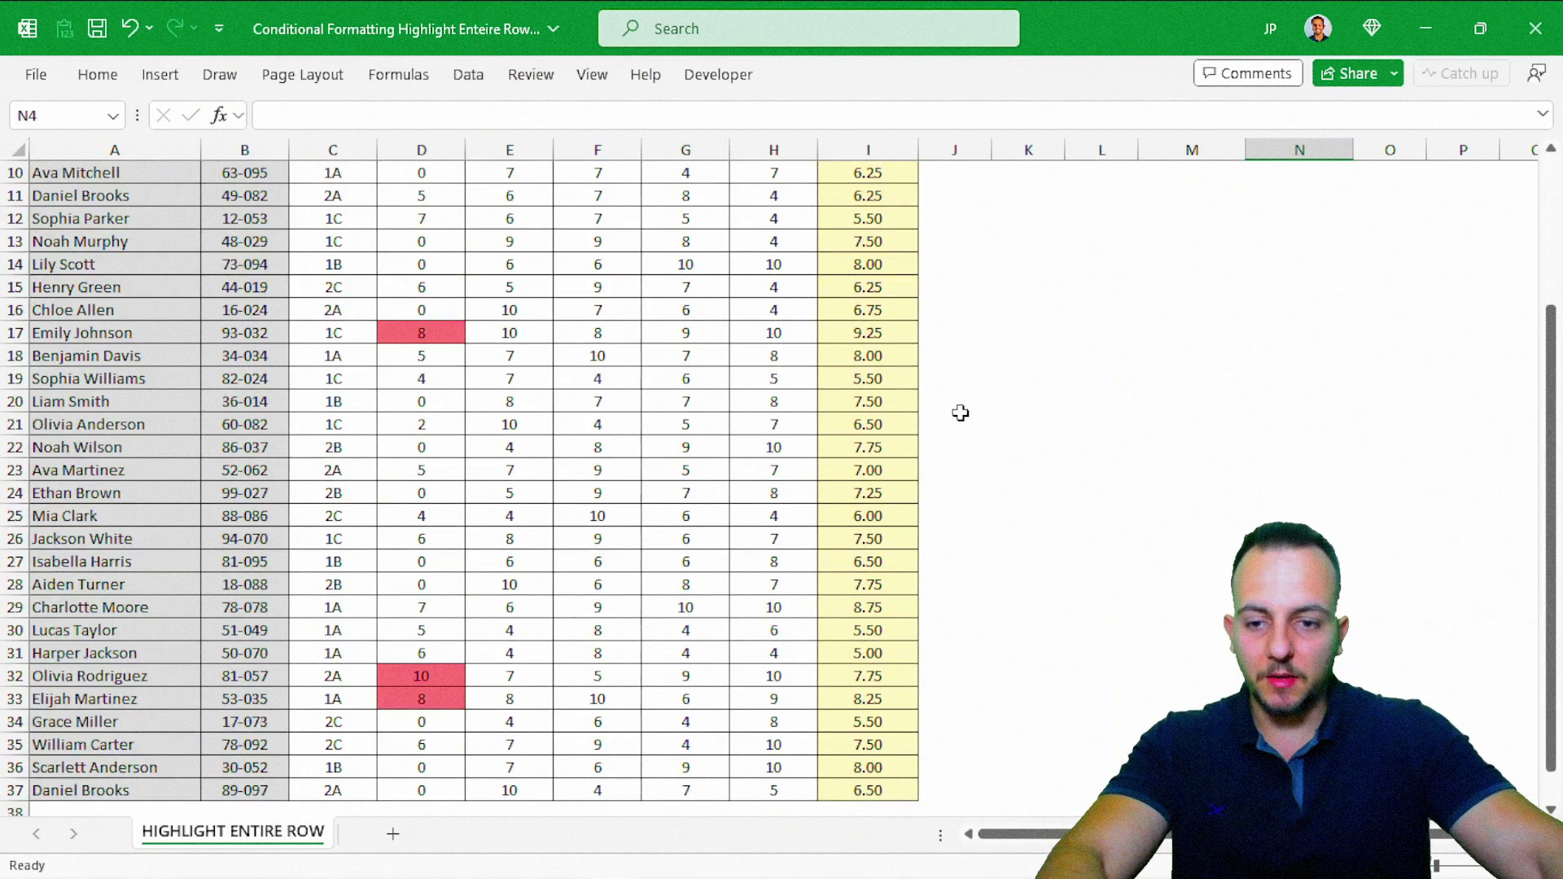
pyautogui.scroll(3, 961, 413)
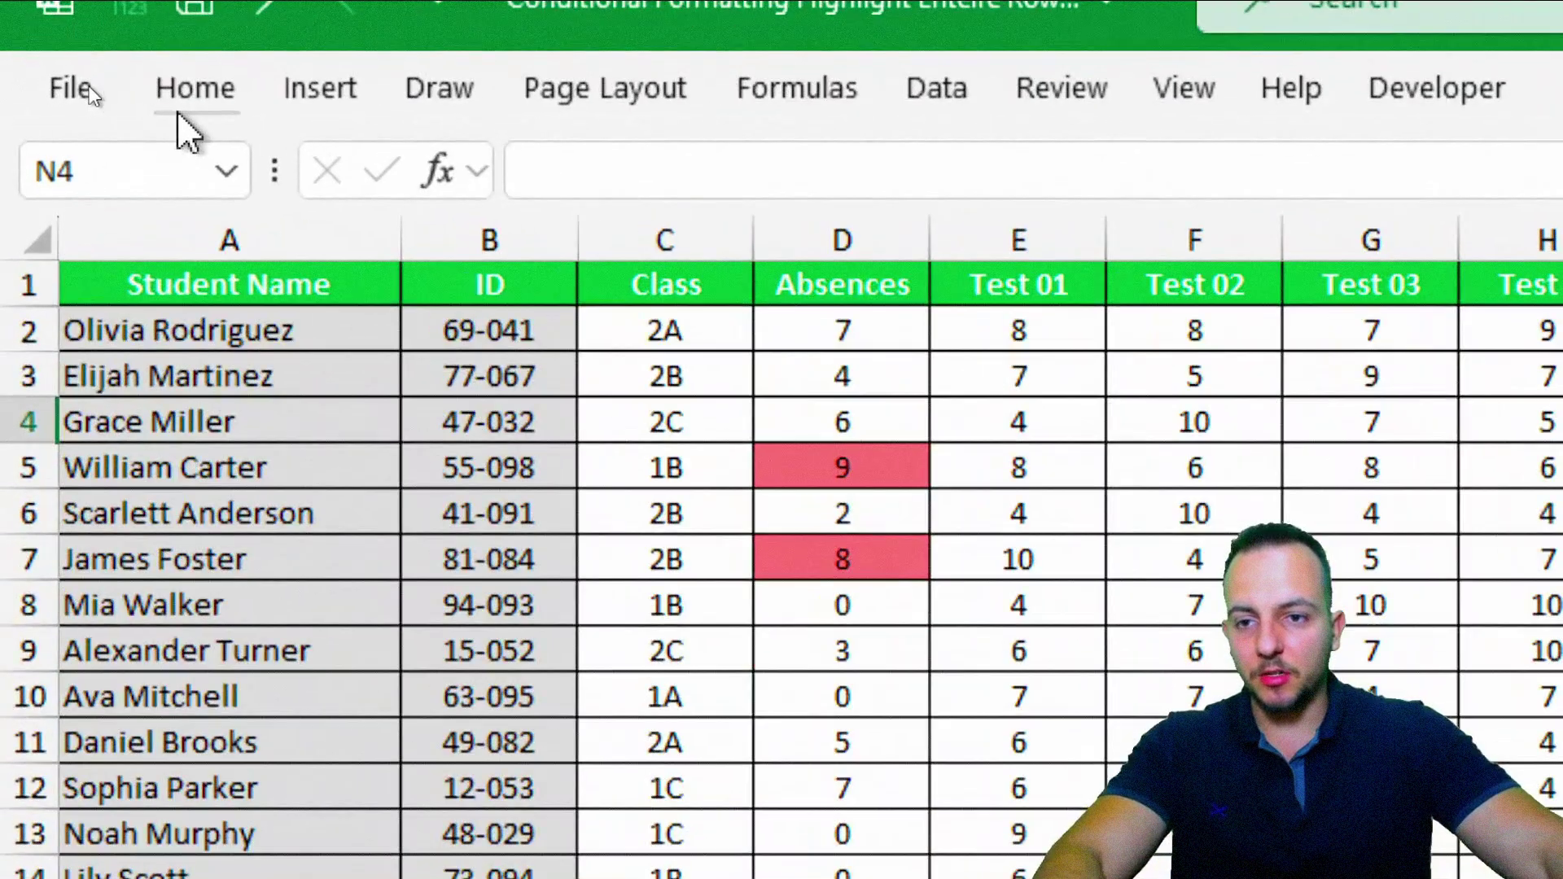
# - Open the Conditional Formatting Rules Manager showing all rules for This Worksheet
pyautogui.click(206, 116)
pyautogui.click(682, 285)
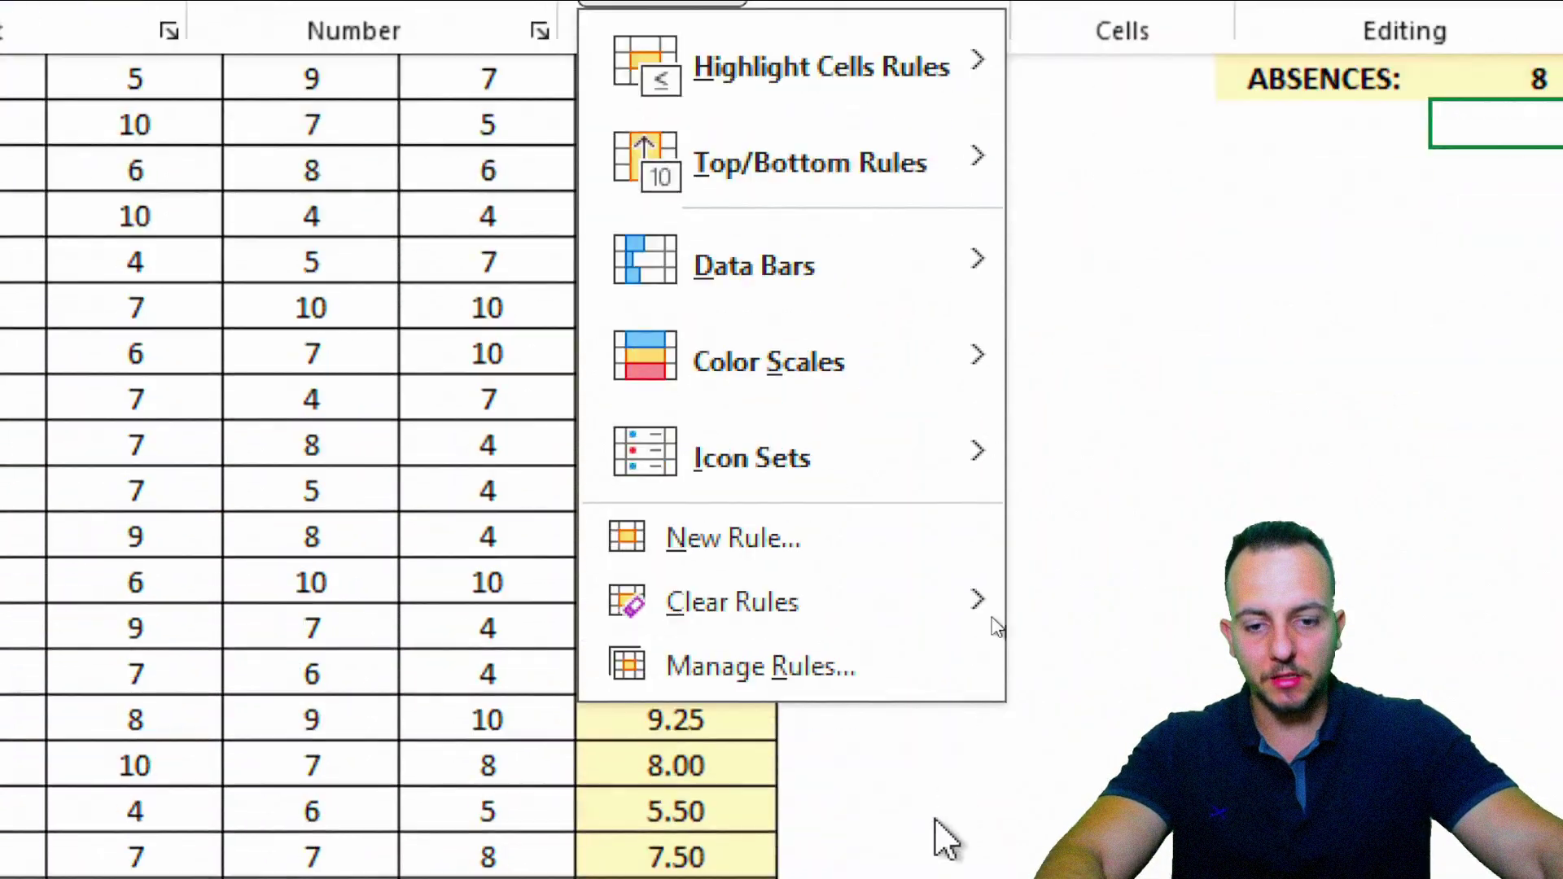
pyautogui.click(761, 672)
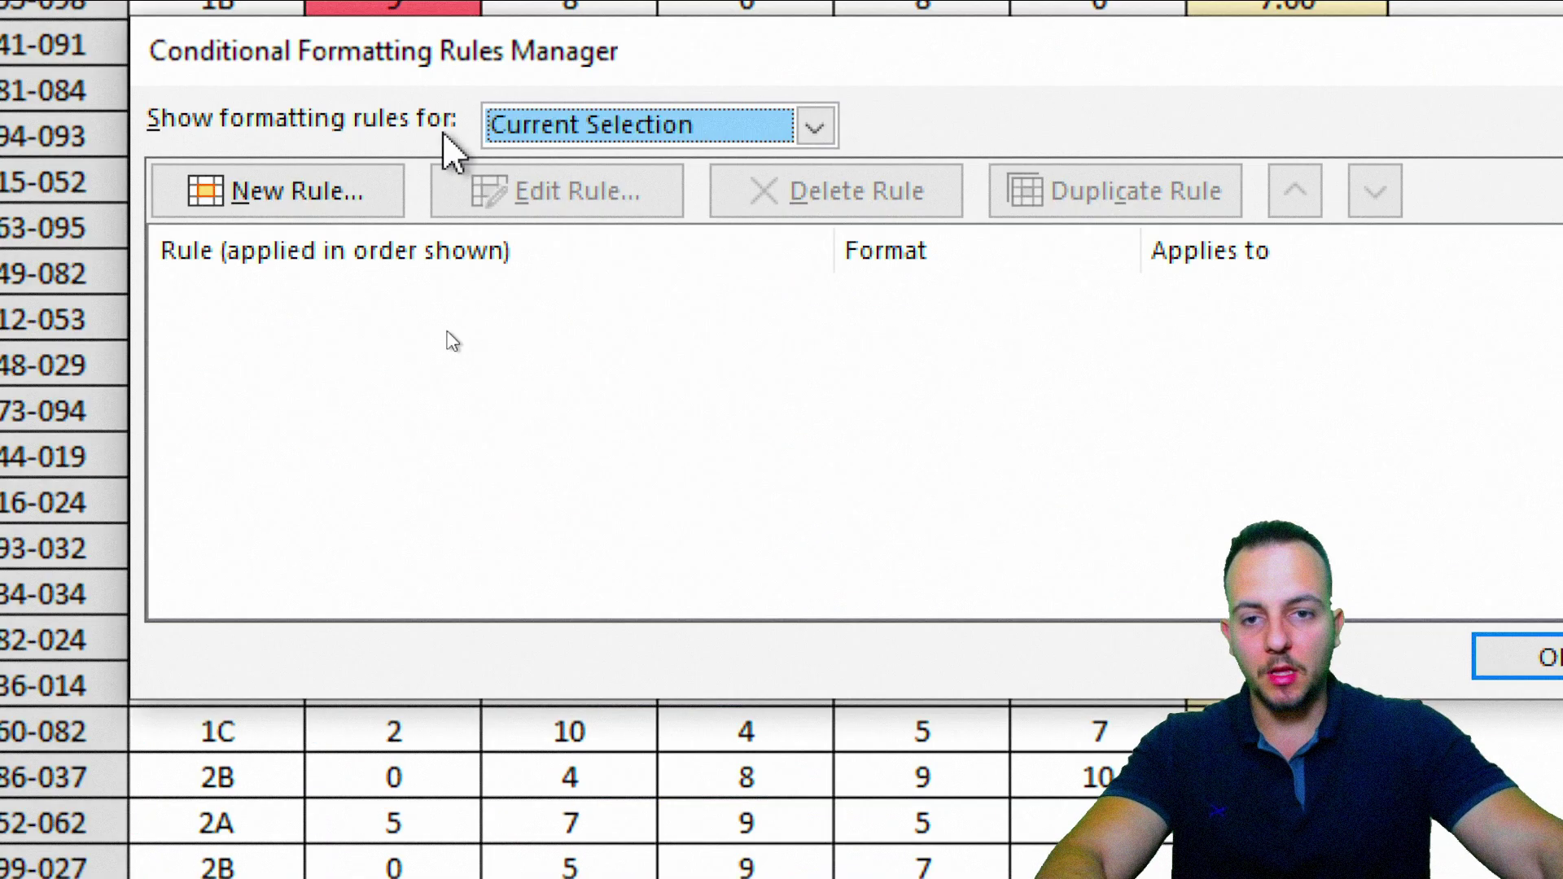
pyautogui.click(619, 131)
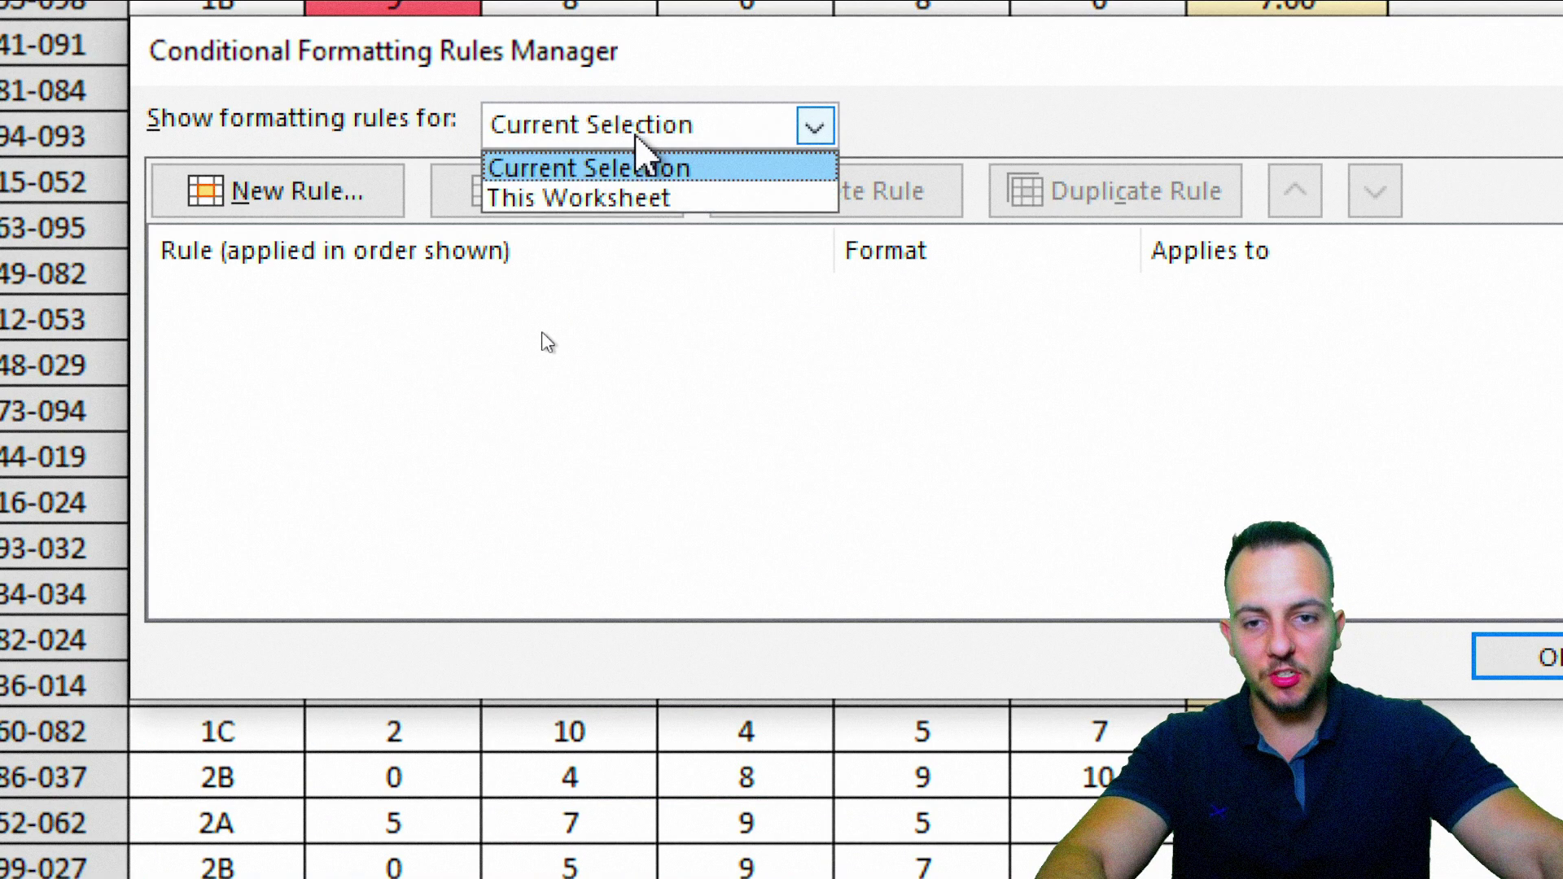
pyautogui.click(576, 199)
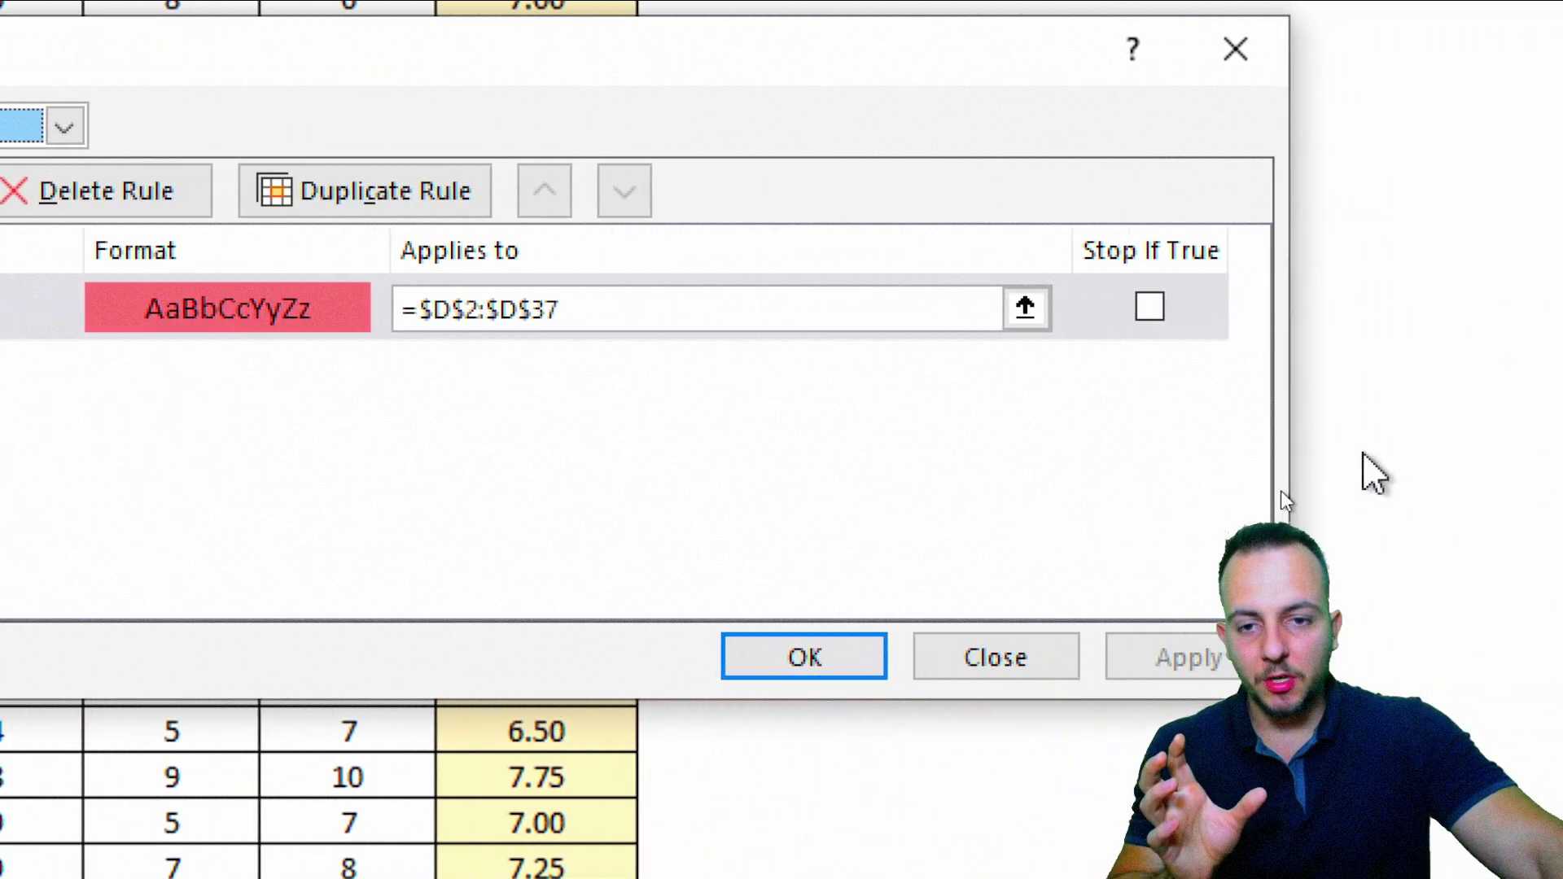
# - Change the rule's Applies to range from =$D$2:$D$37 to =$A$2:$I$37
pyautogui.click(606, 319)
pyautogui.moveTo(611, 296); pyautogui.dragTo(349, 331)
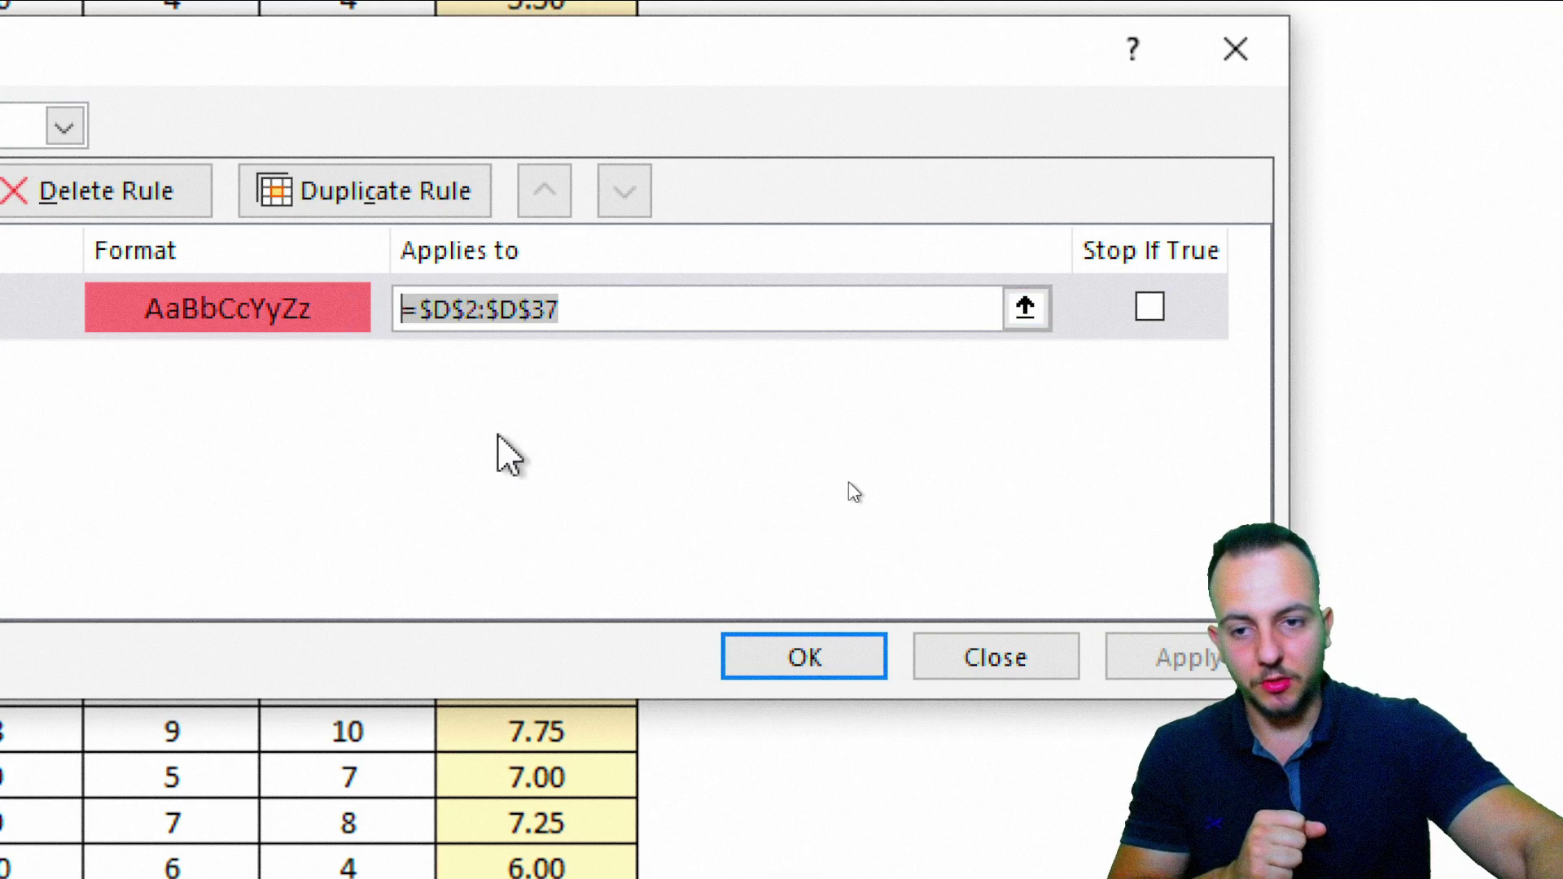
pyautogui.press('BackSpace')
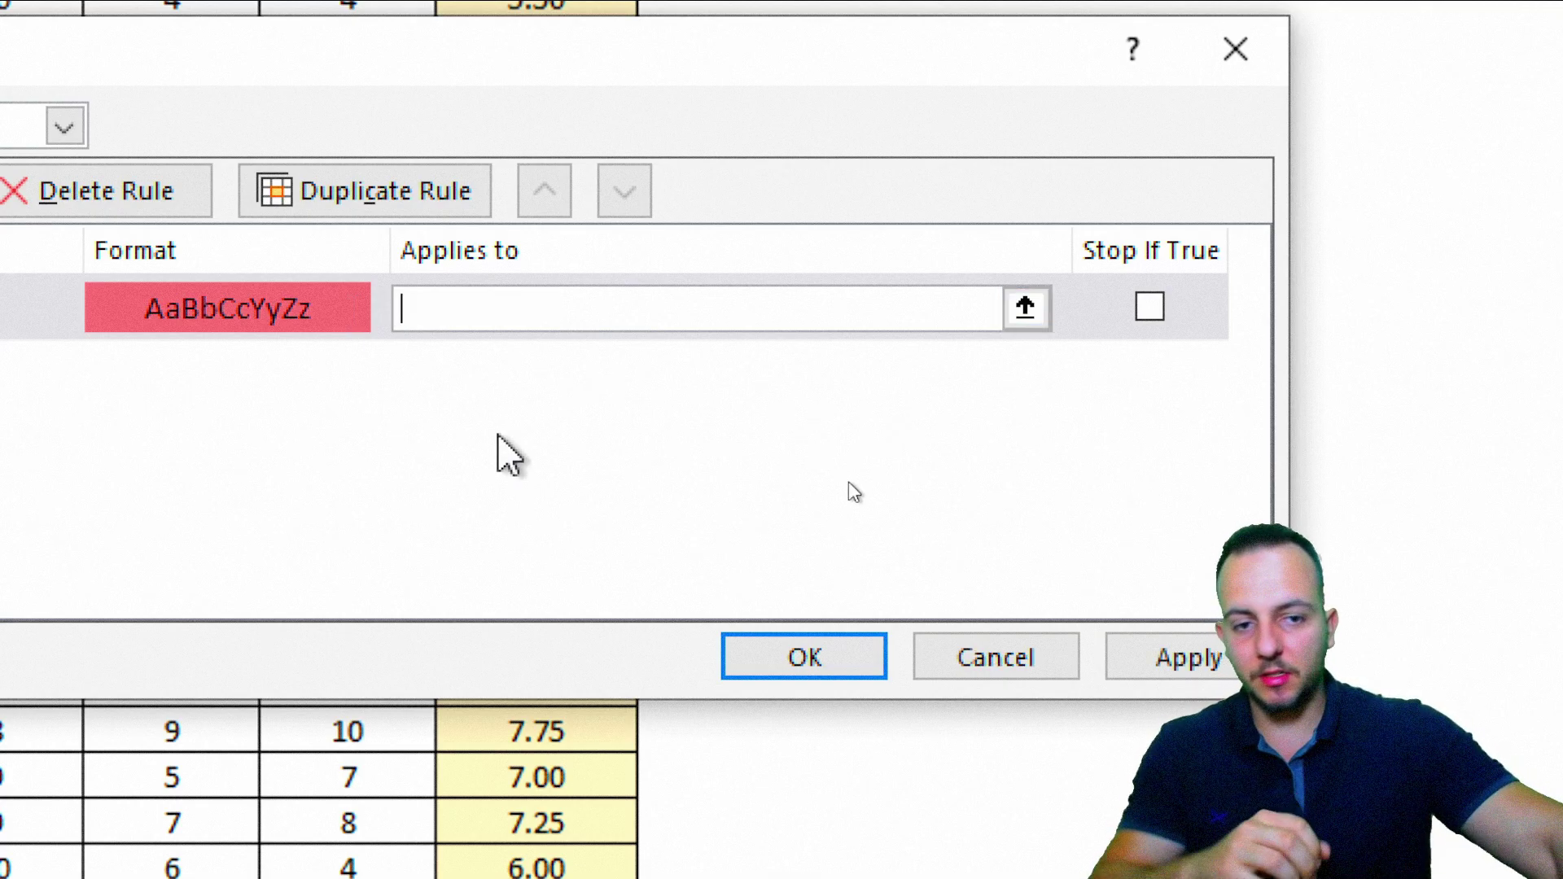
pyautogui.click(1025, 308)
pyautogui.scroll(1, 8, 247)
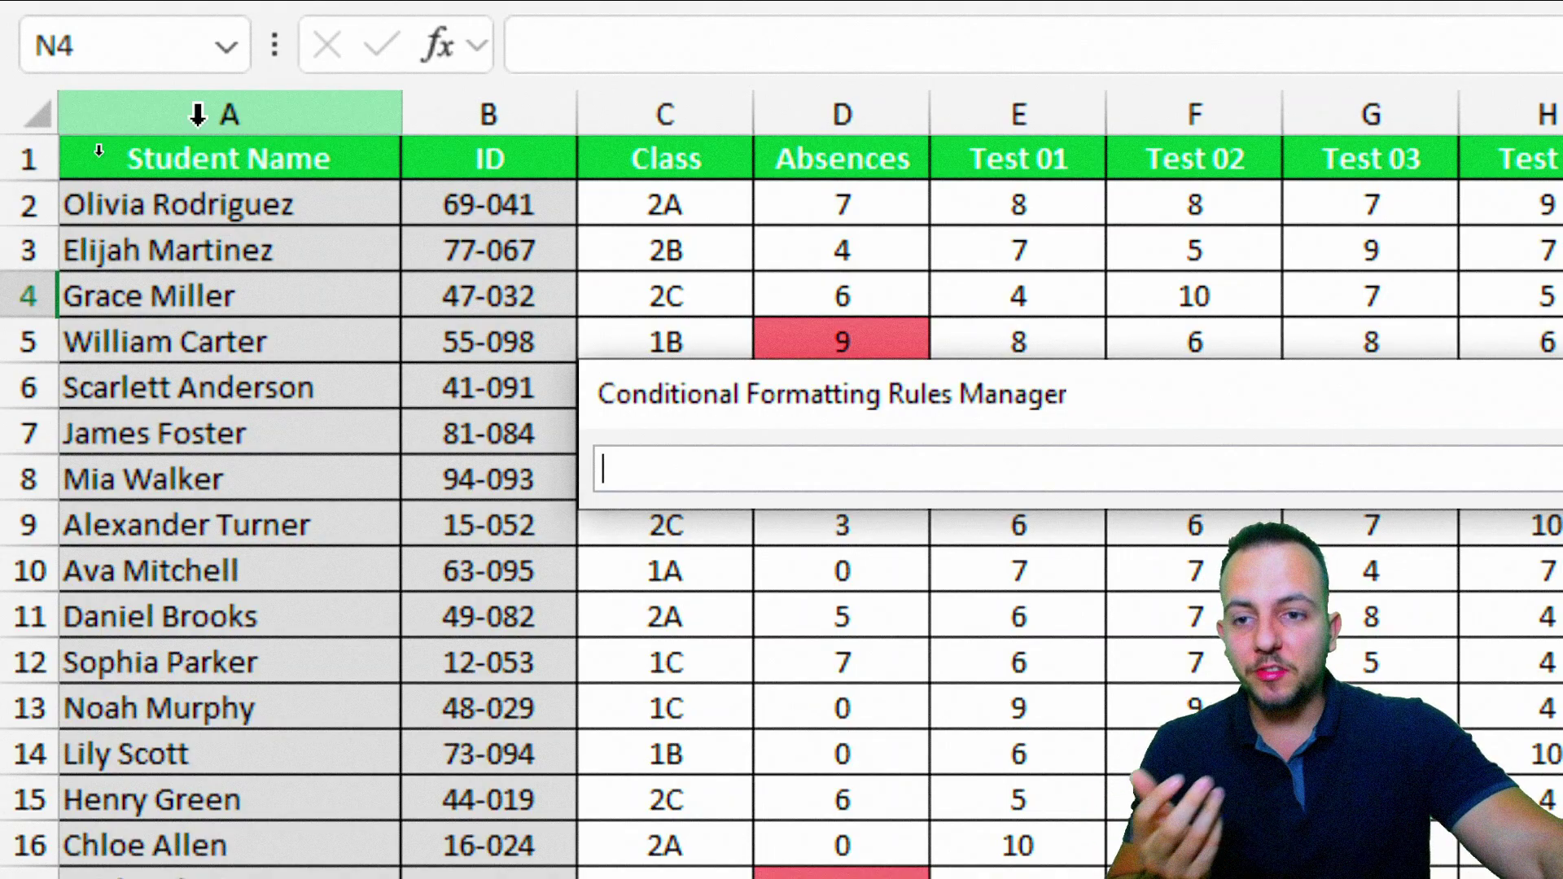
pyautogui.moveTo(236, 159); pyautogui.dragTo(962, 167)
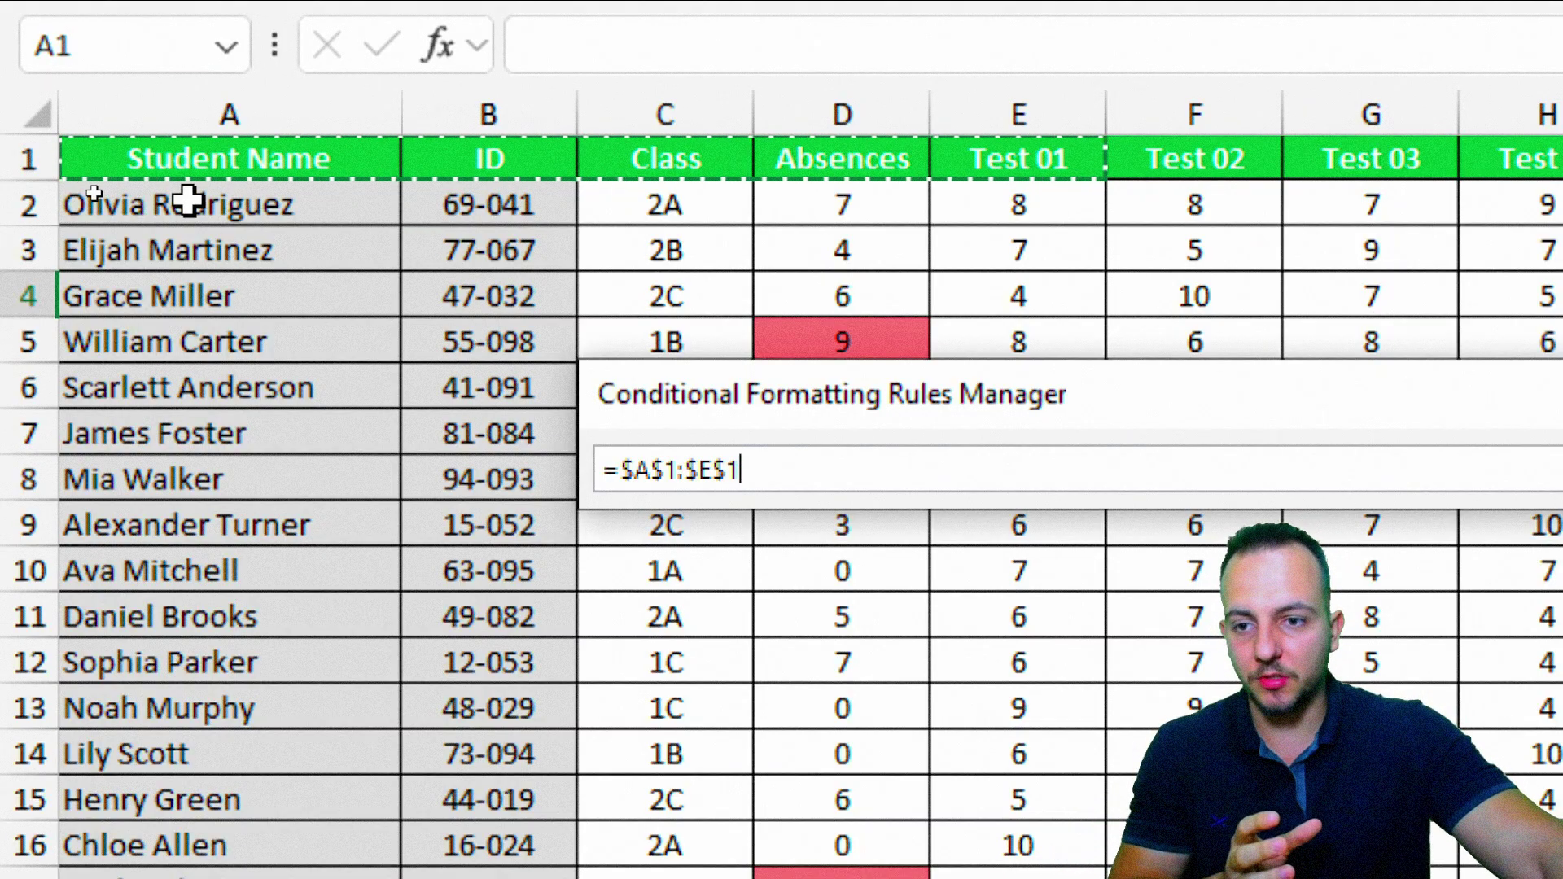
pyautogui.moveTo(231, 201); pyautogui.dragTo(1562, 878)
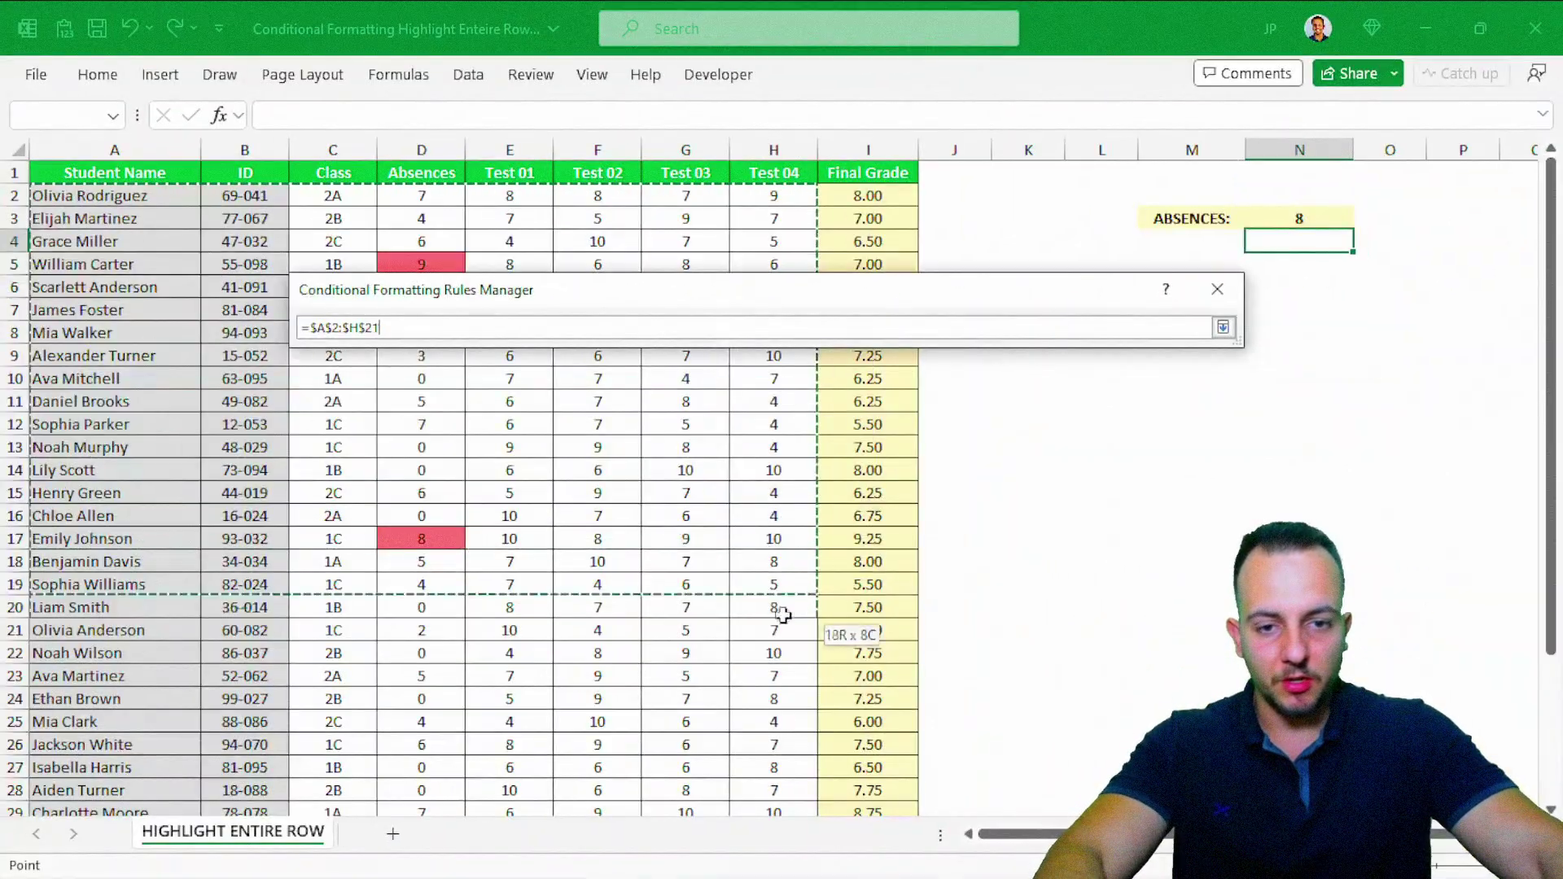
pyautogui.moveTo(781, 615); pyautogui.dragTo(850, 767)
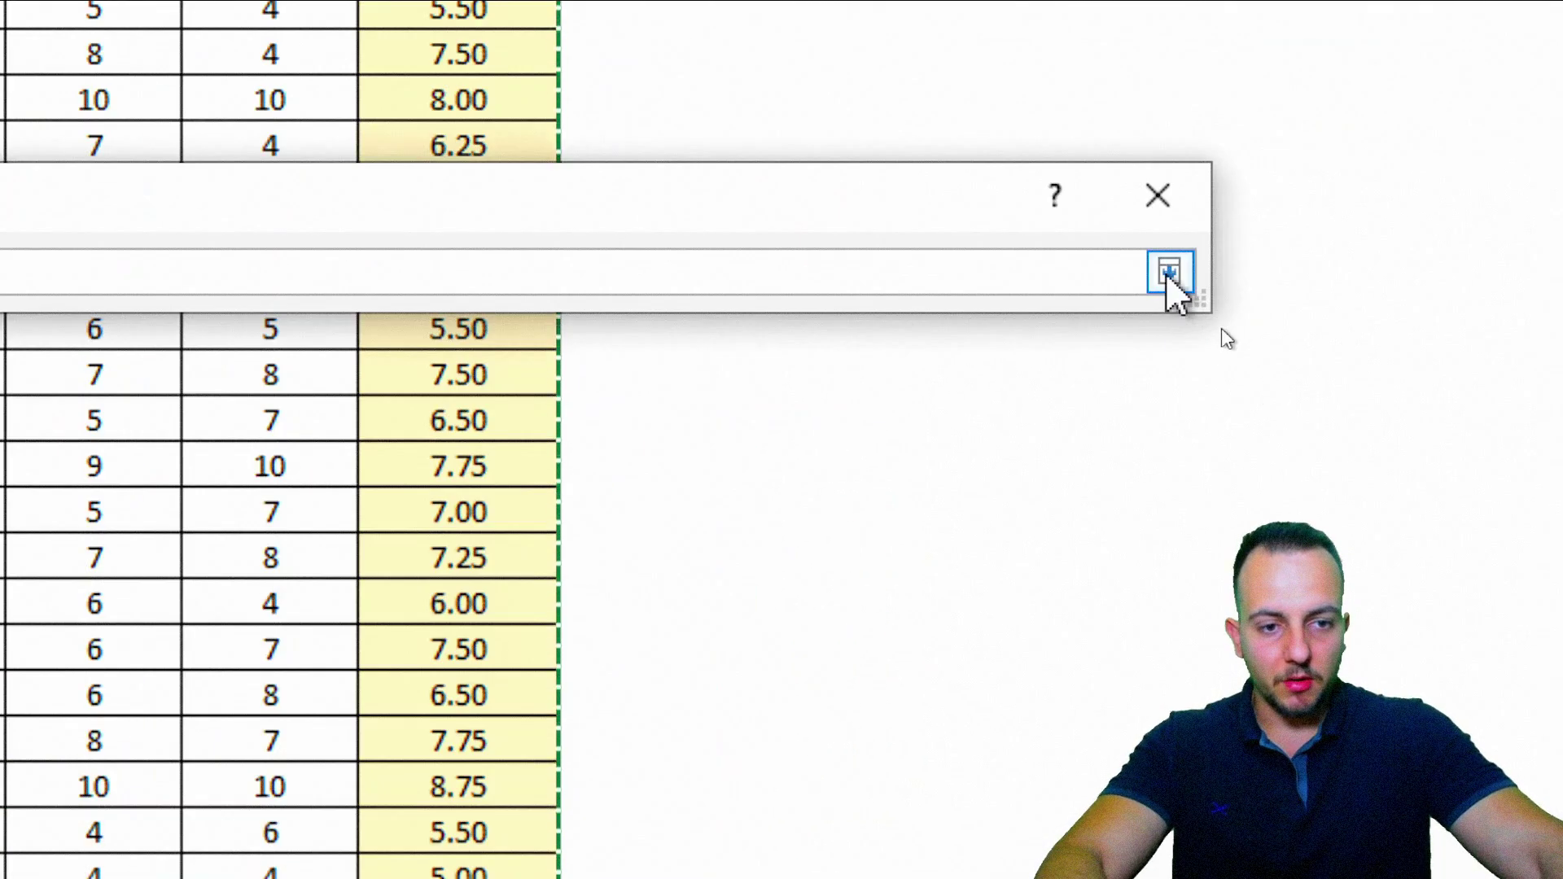
pyautogui.click(1168, 274)
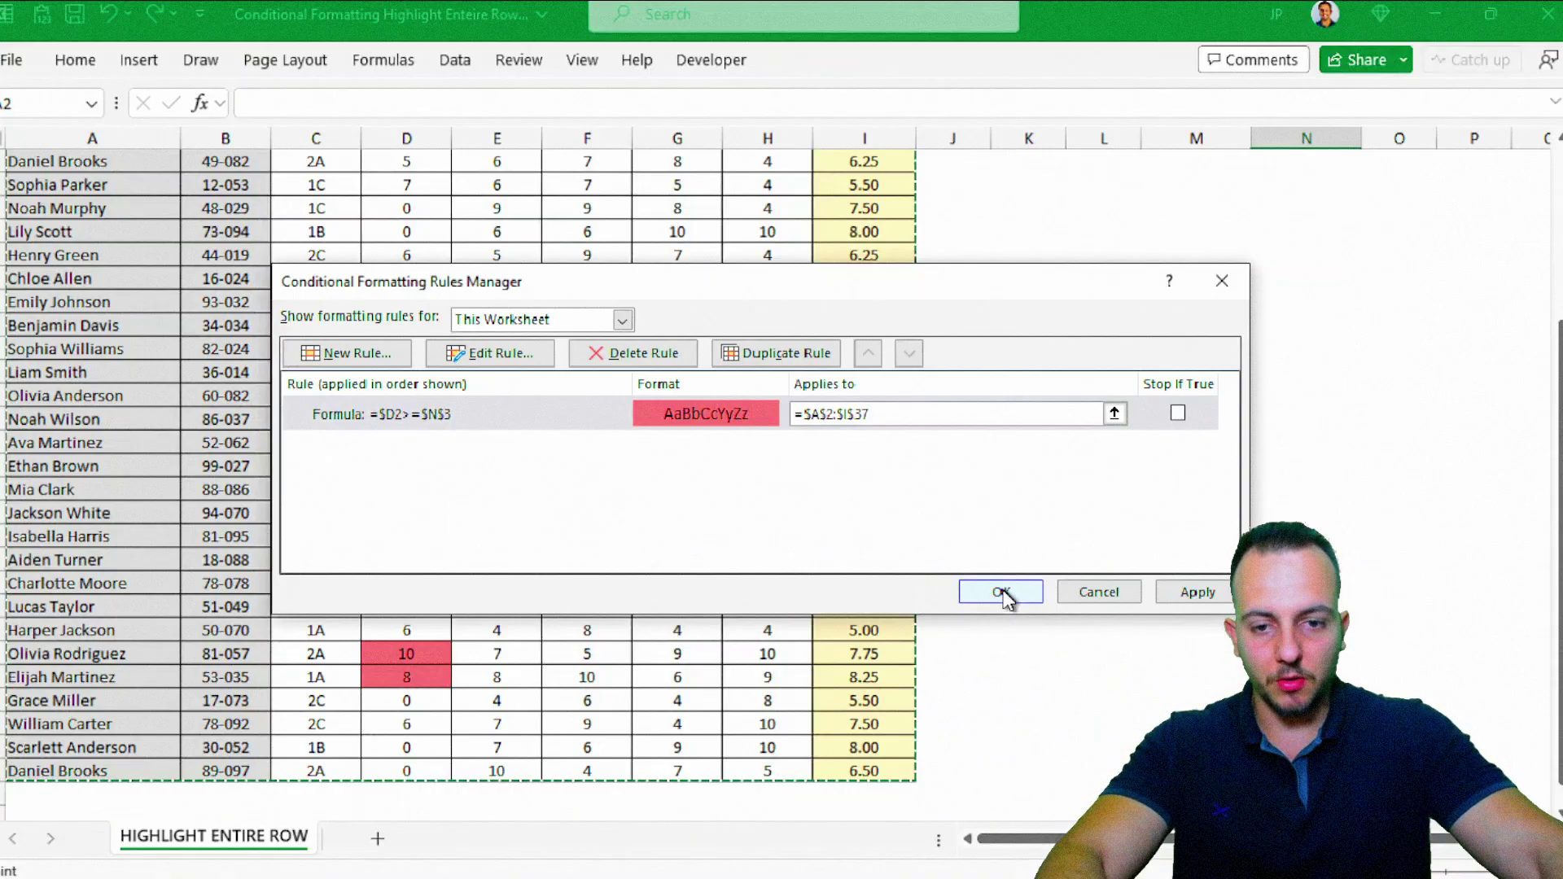
# - Apply the widened rule, then set the N3 threshold to 5 and review the red rows
pyautogui.click(726, 803)
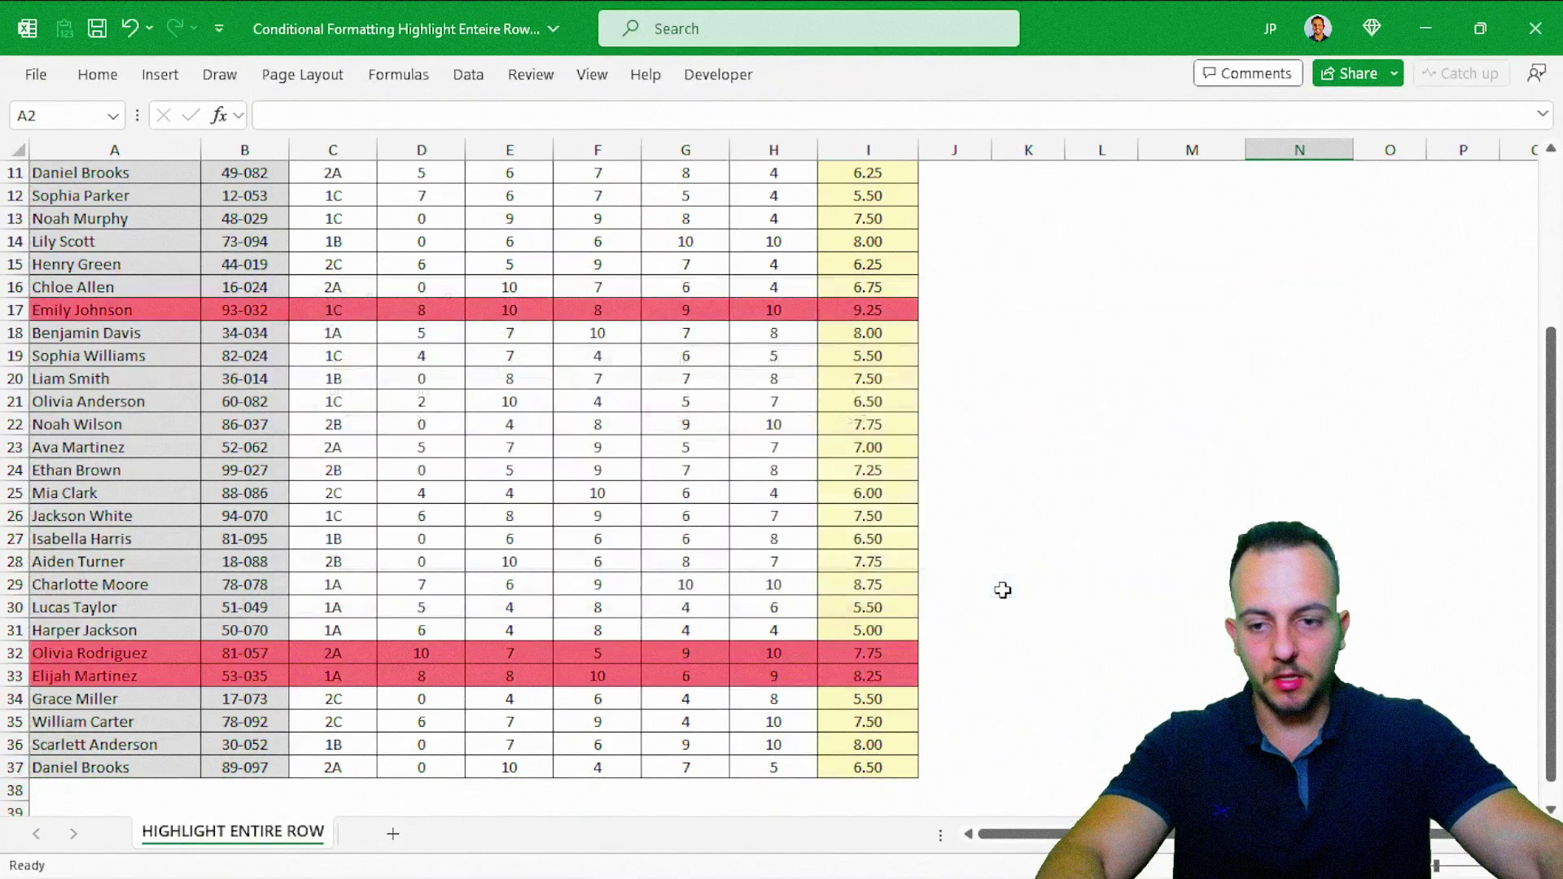
pyautogui.scroll(4, 986, 505)
pyautogui.hotkey('ctrl', 'Home')
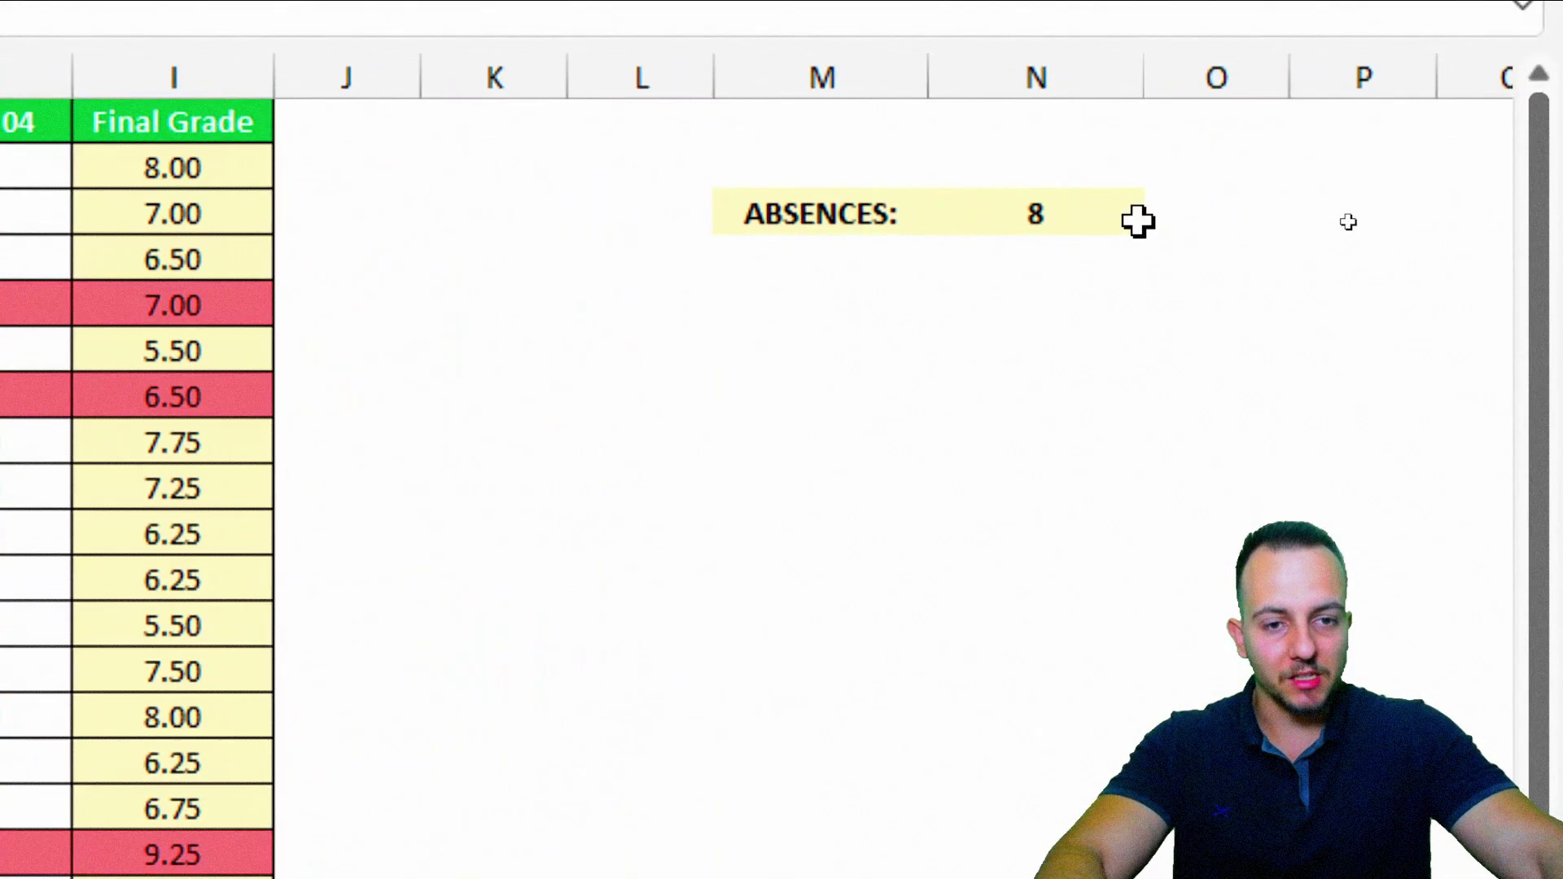
pyautogui.click(1132, 218)
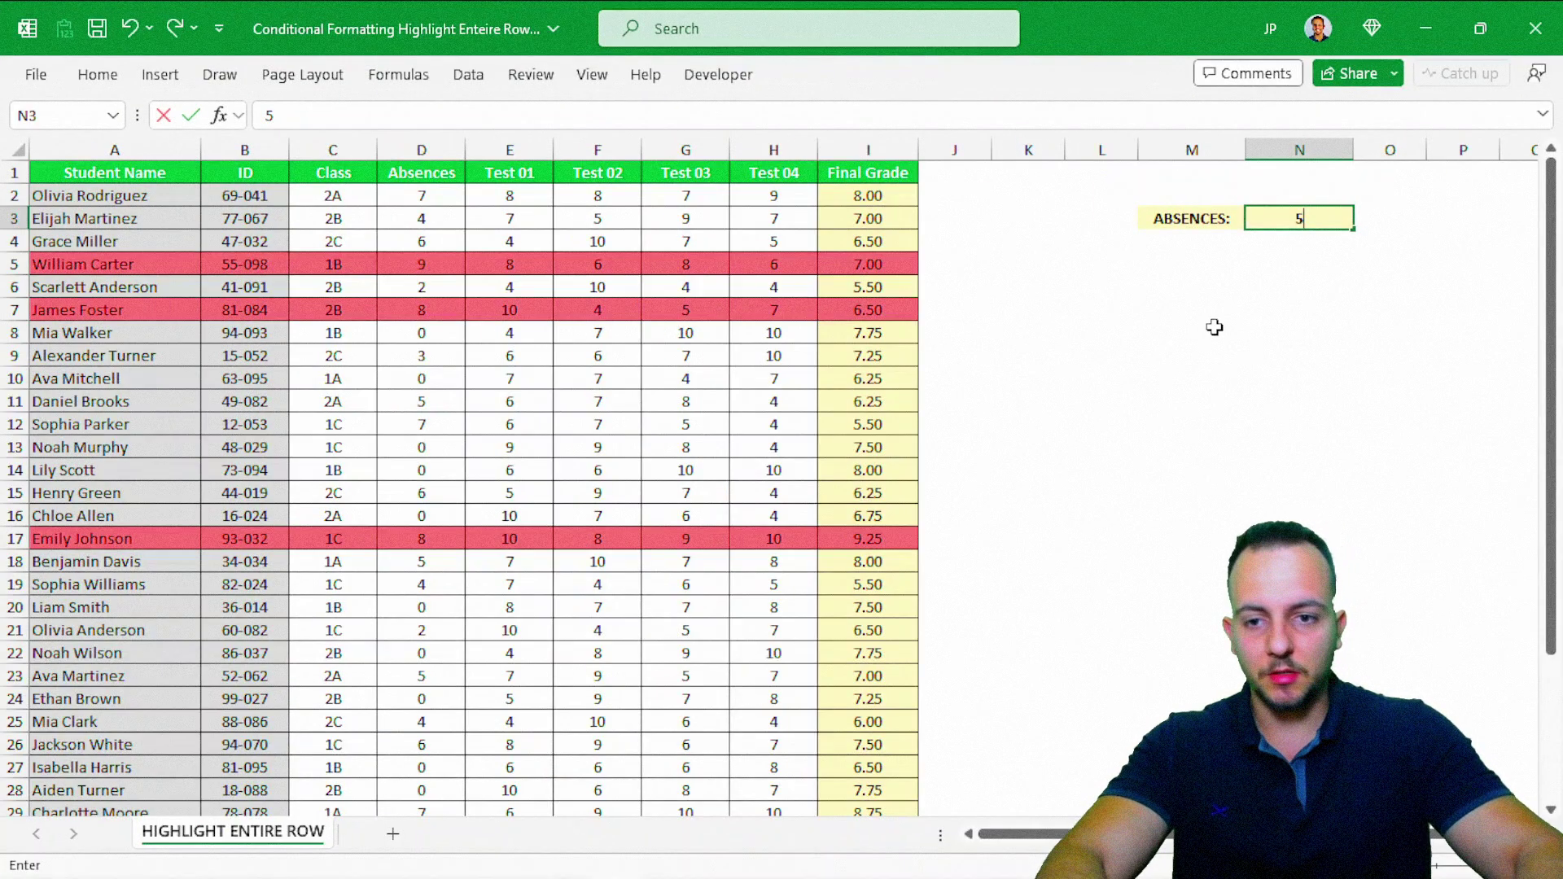
pyautogui.press('Return')
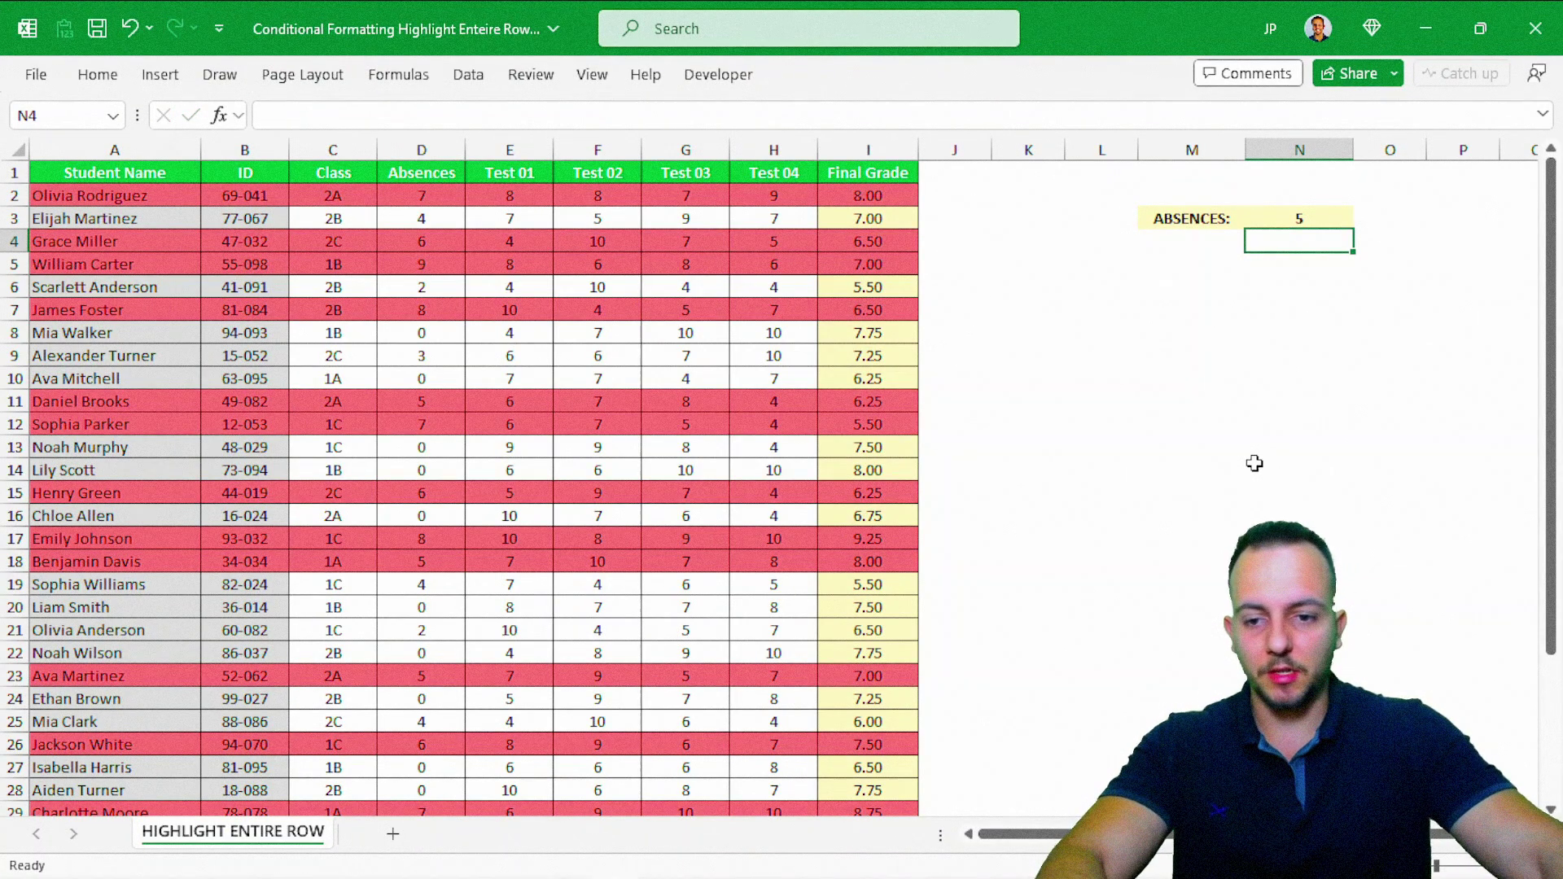
pyautogui.scroll(-5, 1243, 467)
pyautogui.scroll(5, 1196, 477)
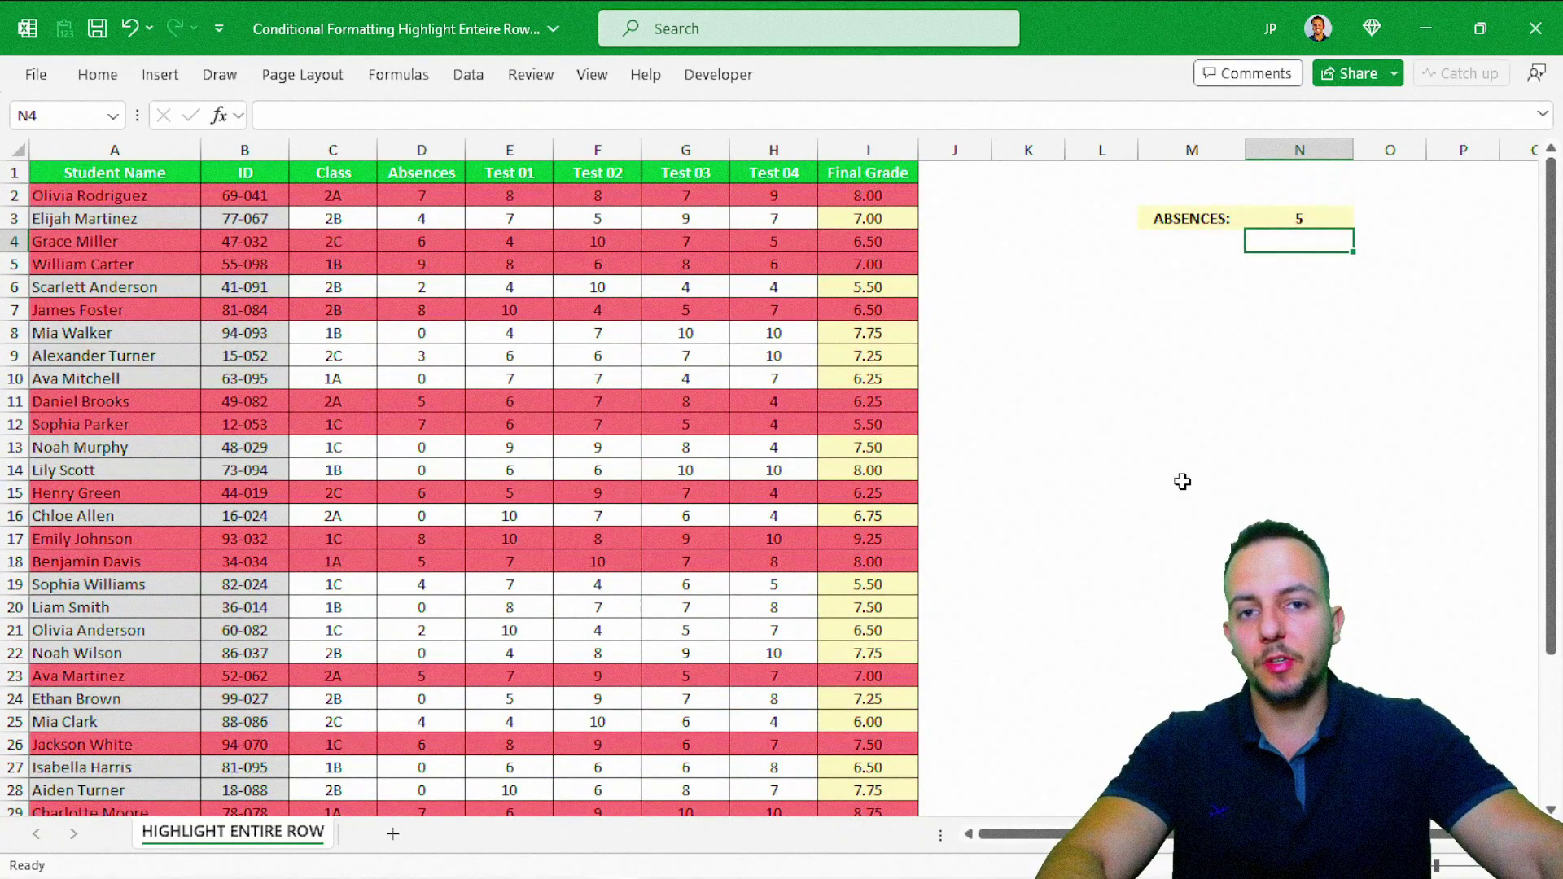